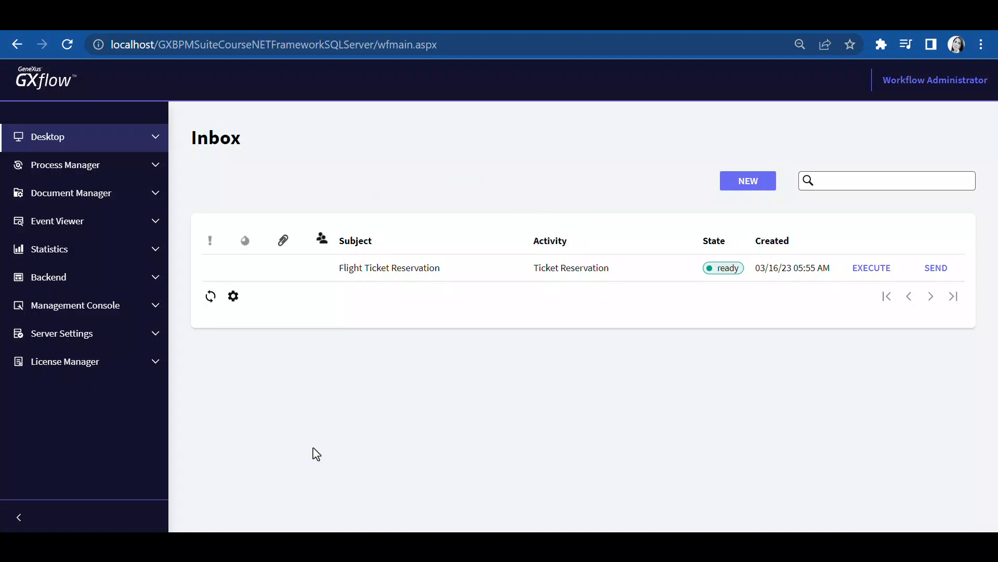
# Assign the GXflow Form Designer role to the WFADMINISTRATOR user and save the user roles
pyautogui.click(156, 309)
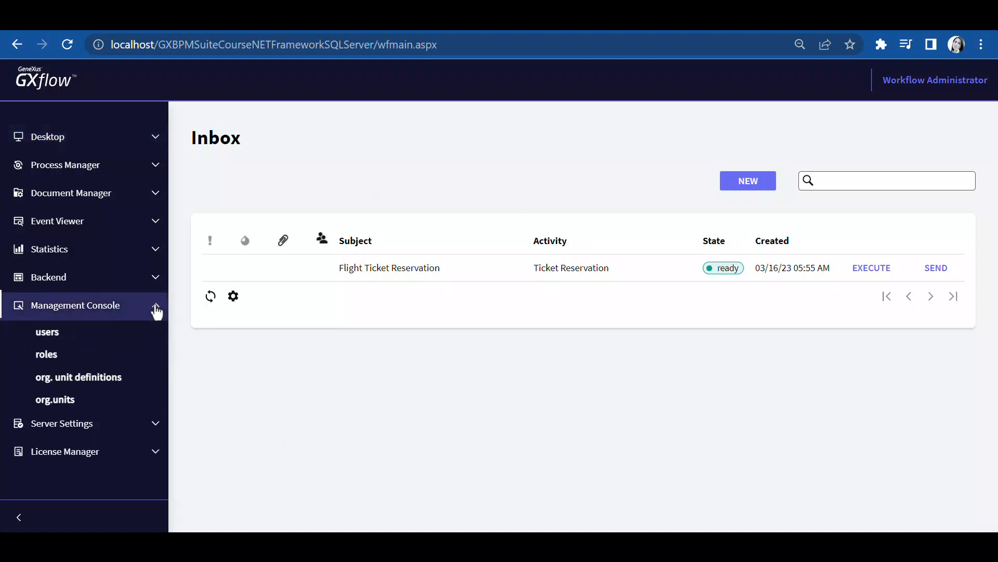
pyautogui.click(139, 334)
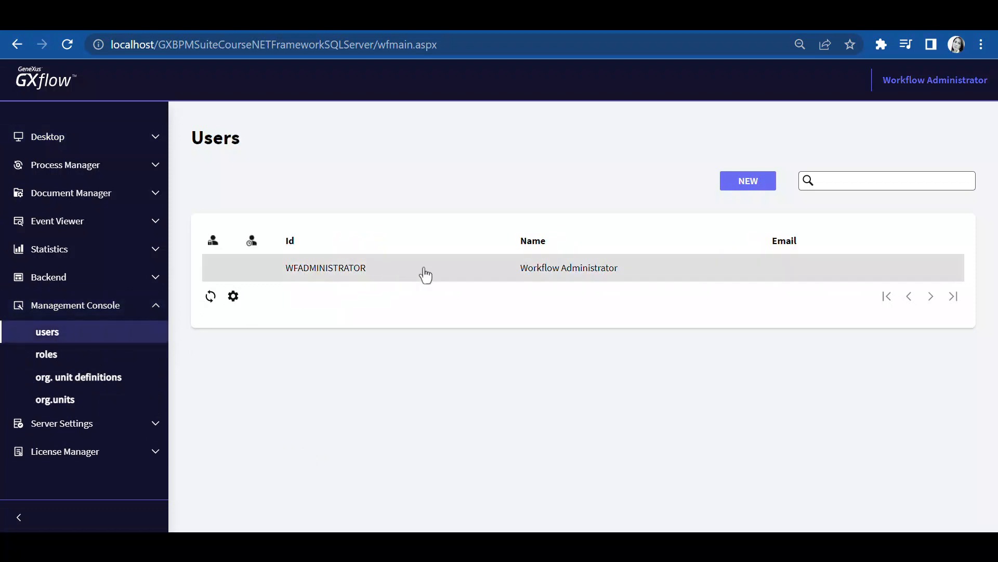
pyautogui.click(425, 275)
pyautogui.click(430, 186)
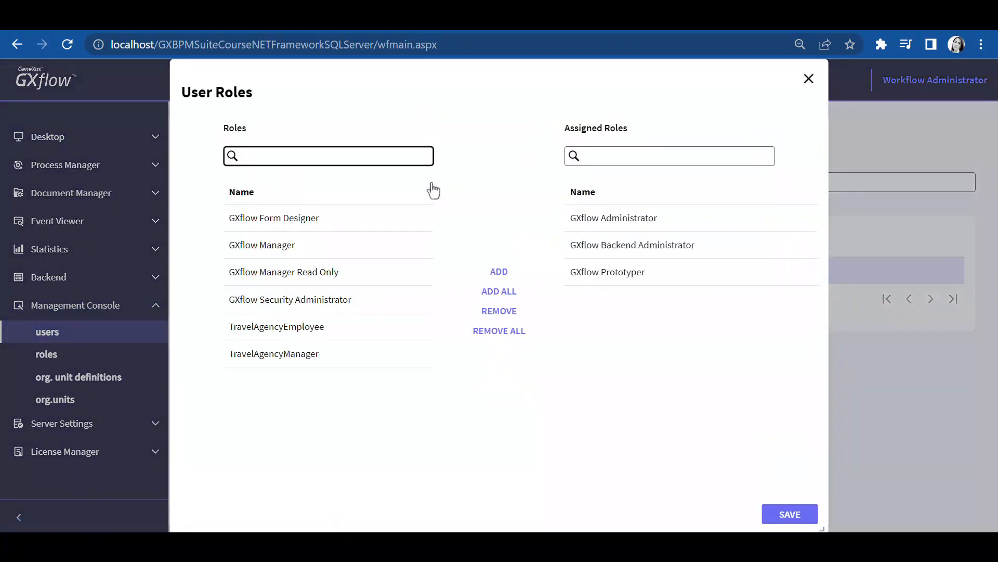
pyautogui.click(336, 225)
pyautogui.click(496, 273)
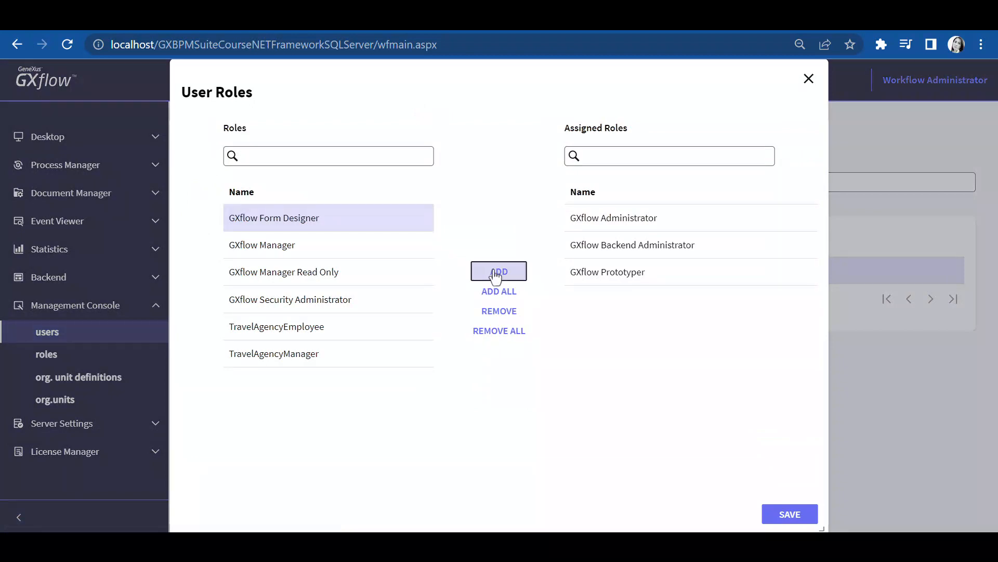
pyautogui.click(795, 515)
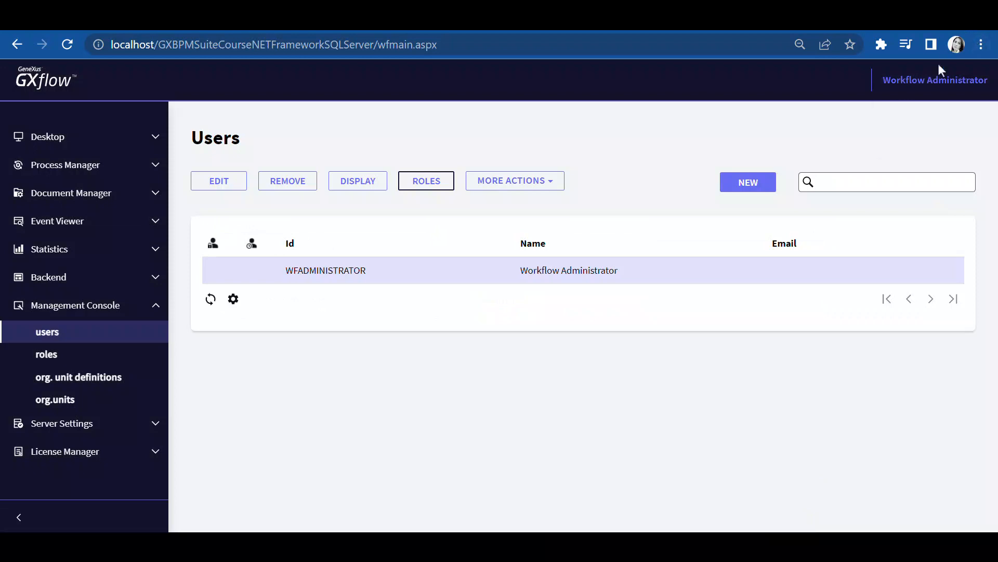
# Sign out and sign back in by pasting the administrator's user name and account password
pyautogui.click(934, 80)
pyautogui.click(921, 142)
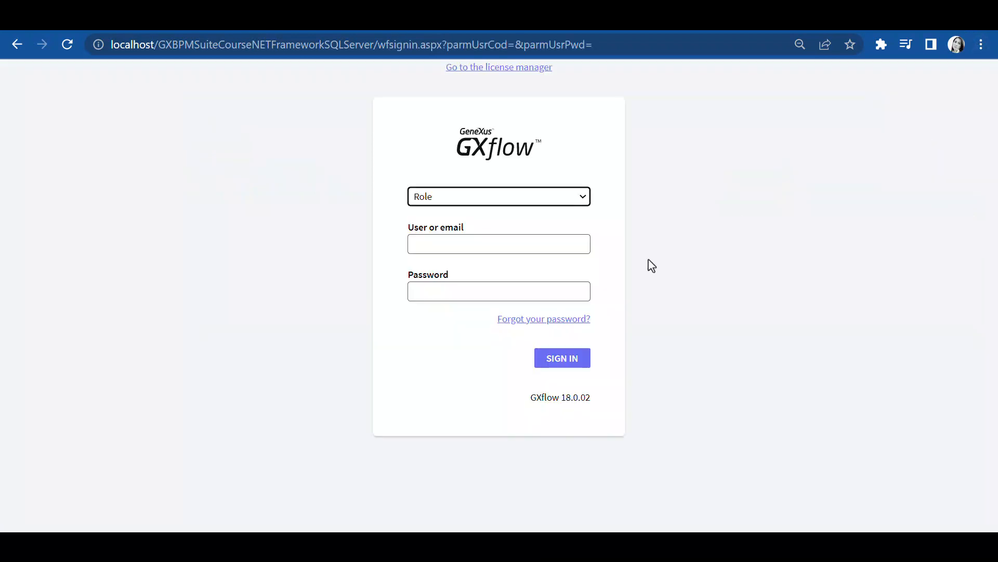
pyautogui.click(525, 246)
pyautogui.hotkey('ctrl', 'v')
pyautogui.click(508, 298)
pyautogui.hotkey('ctrl', 'v')
pyautogui.click(556, 364)
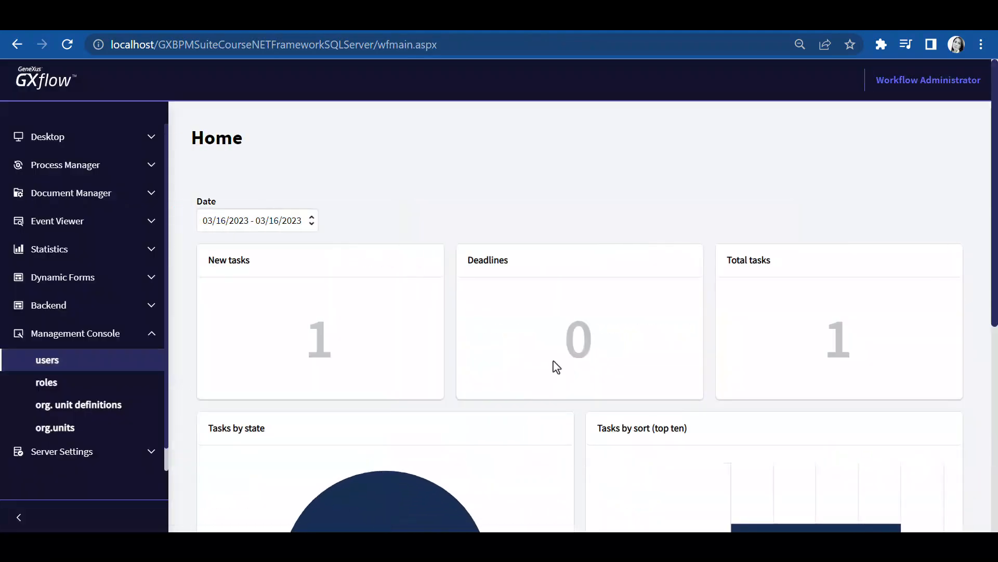
# Create a new active form definition named Passenger preferences under Dynamic Forms
pyautogui.click(154, 336)
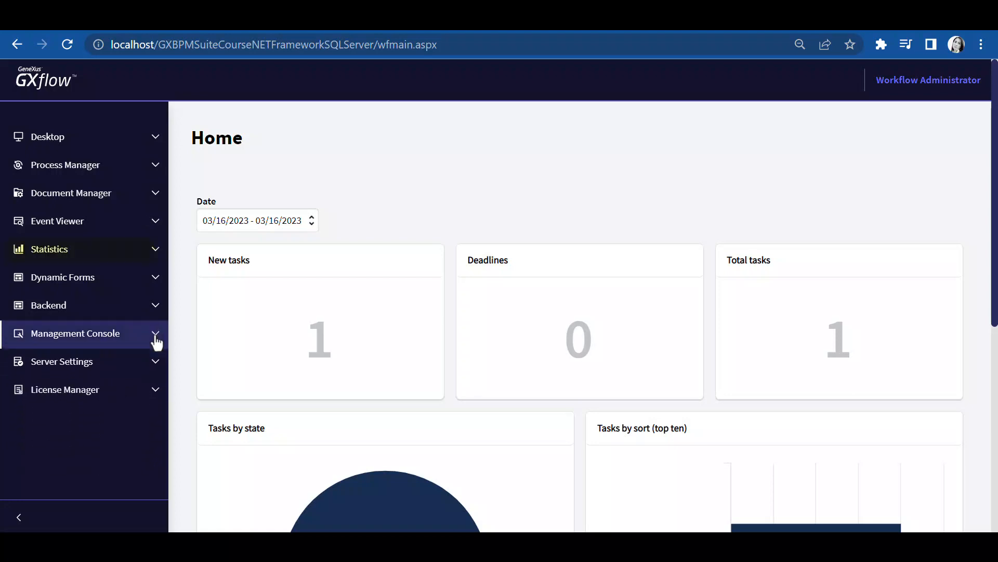
pyautogui.click(157, 282)
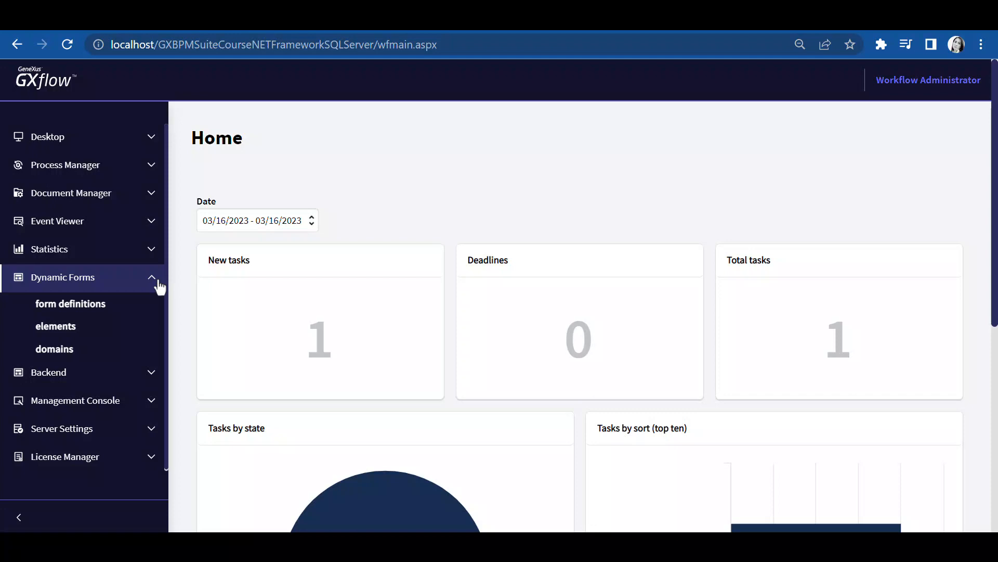
pyautogui.click(113, 312)
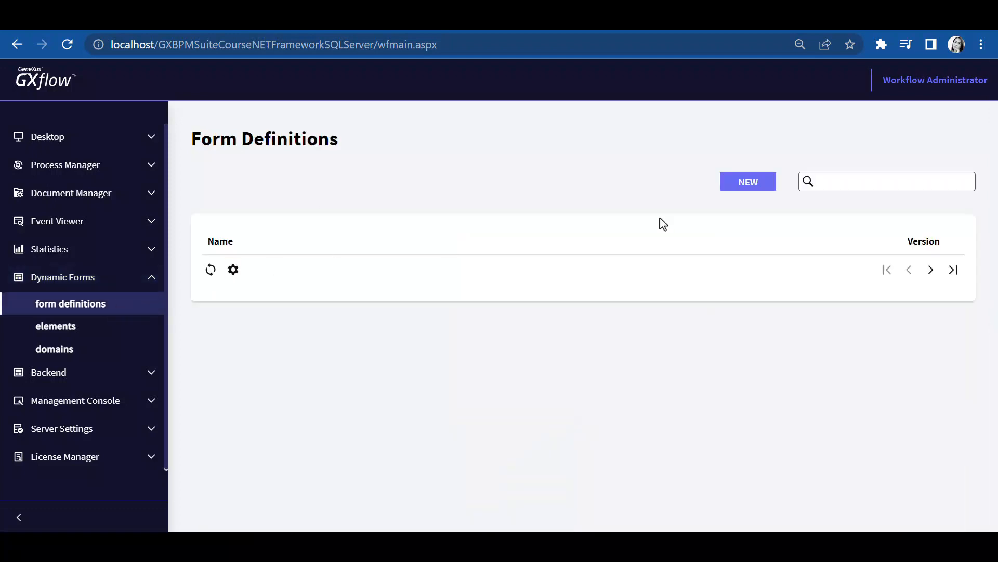
pyautogui.click(747, 188)
pyautogui.click(422, 284)
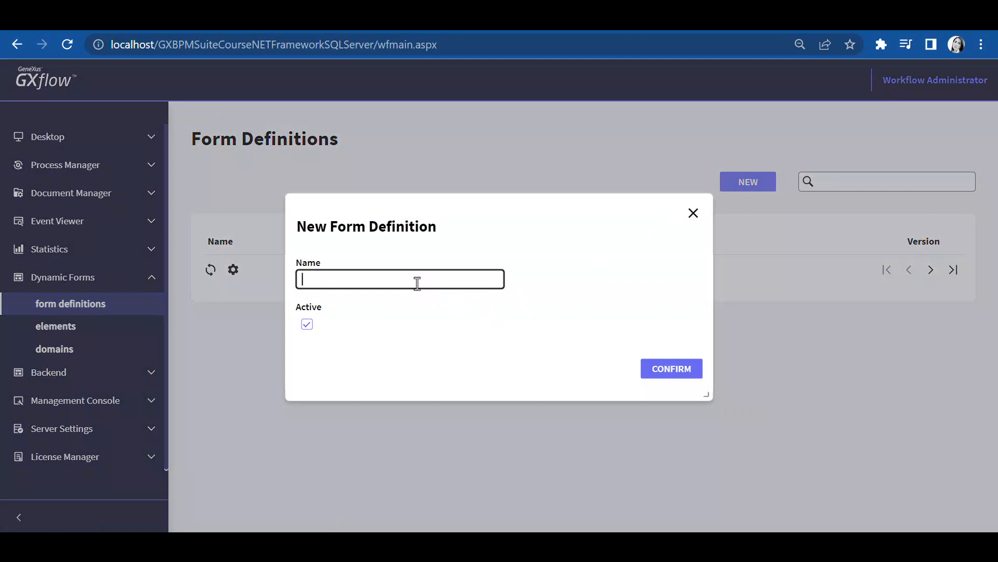
pyautogui.write('Passenger preferences')
pyautogui.click(686, 376)
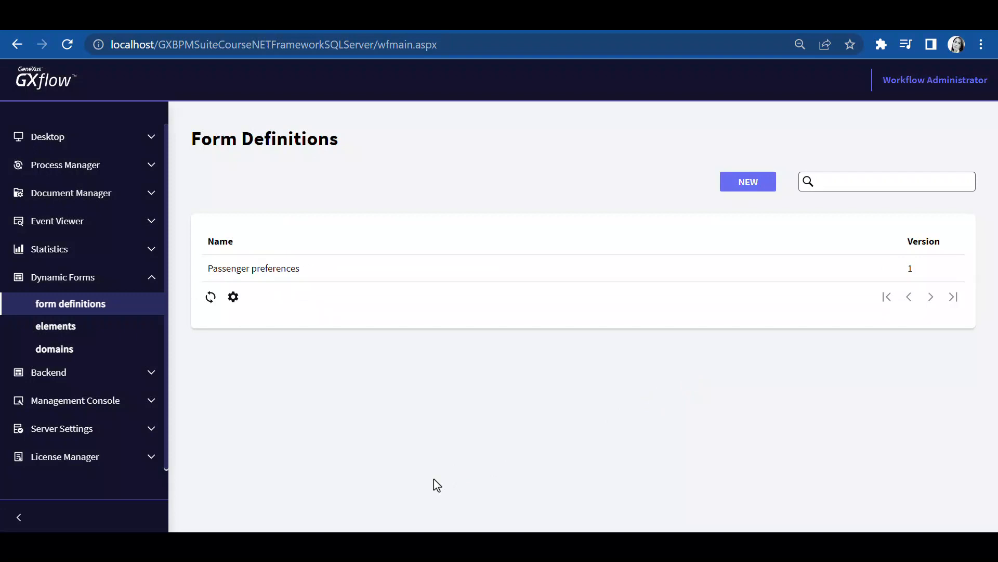
# Start a new element in the Passenger preferences form named Meals considerations, described as Special requirements for passenger food
pyautogui.click(372, 276)
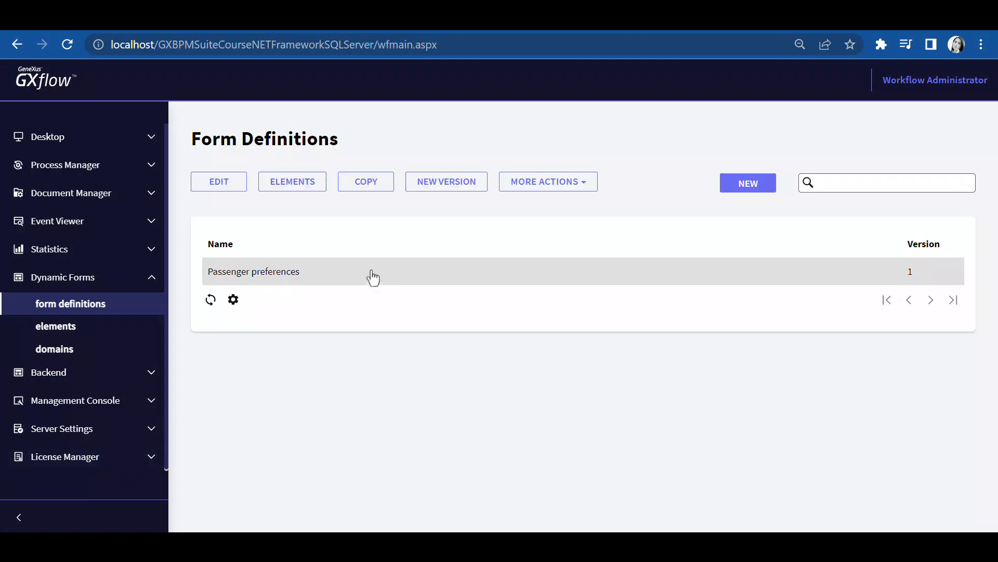
pyautogui.click(290, 186)
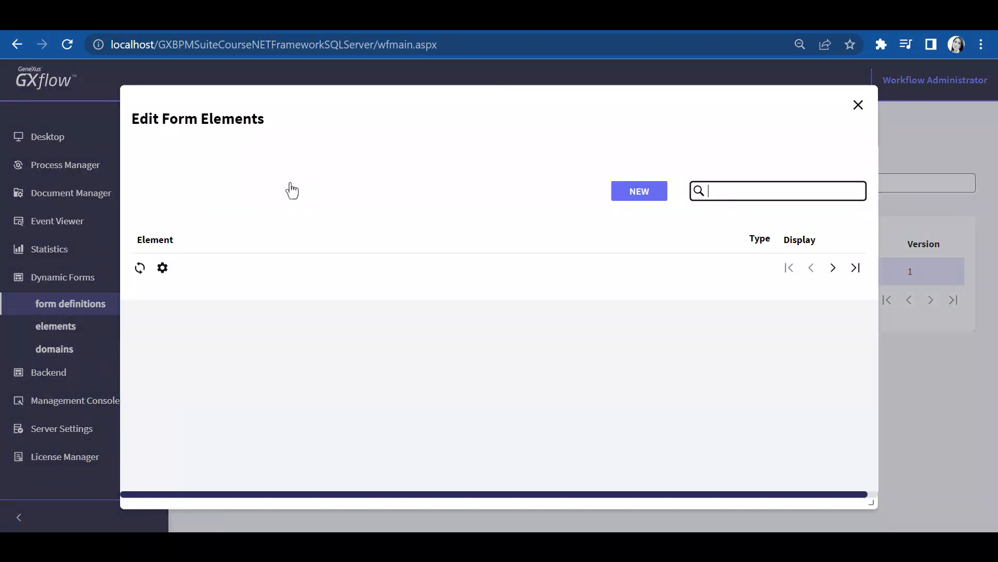
pyautogui.click(644, 197)
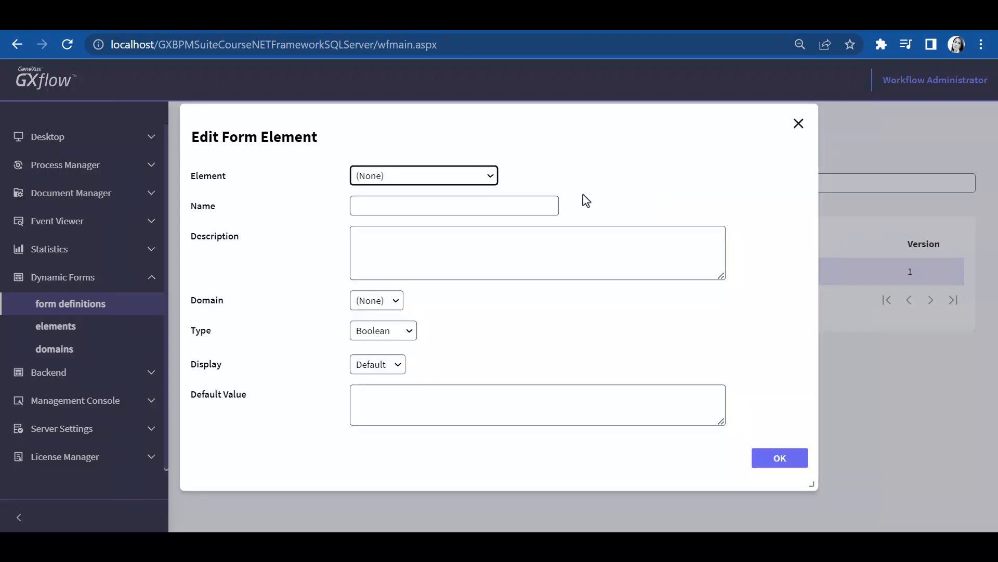
pyautogui.click(552, 204)
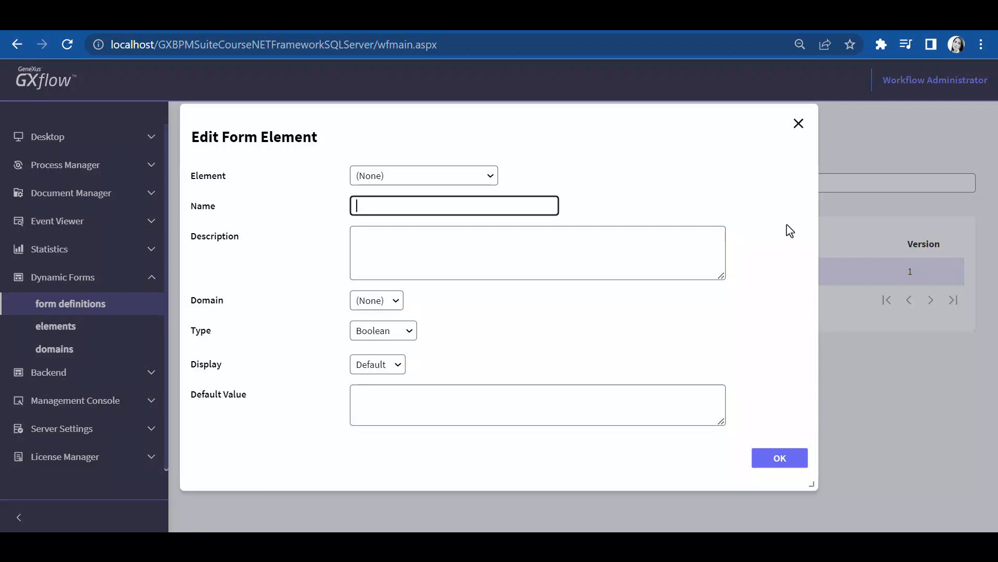
pyautogui.write('Meals considerations')
pyautogui.press('Tab')
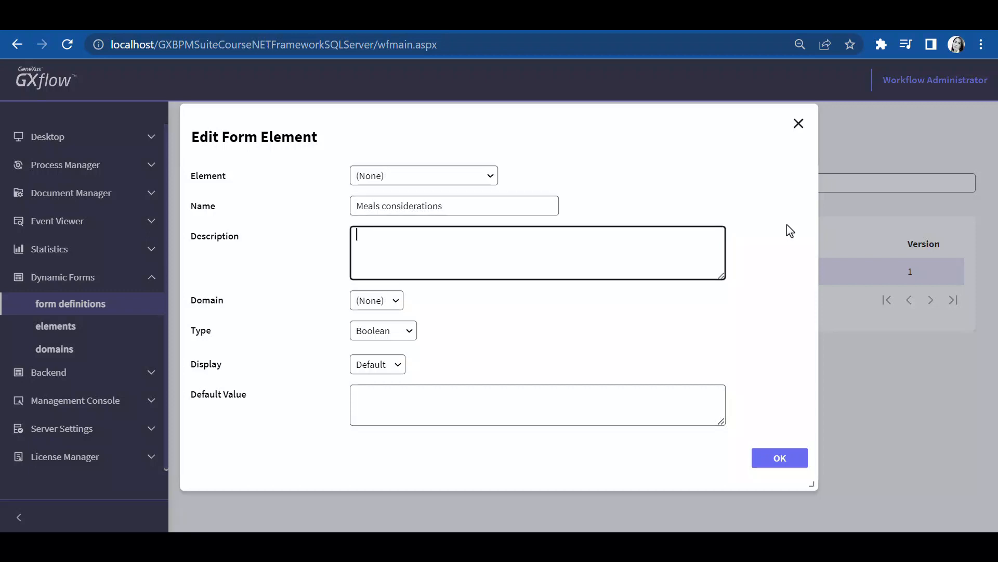
pyautogui.write('Special requirements for passenger food')
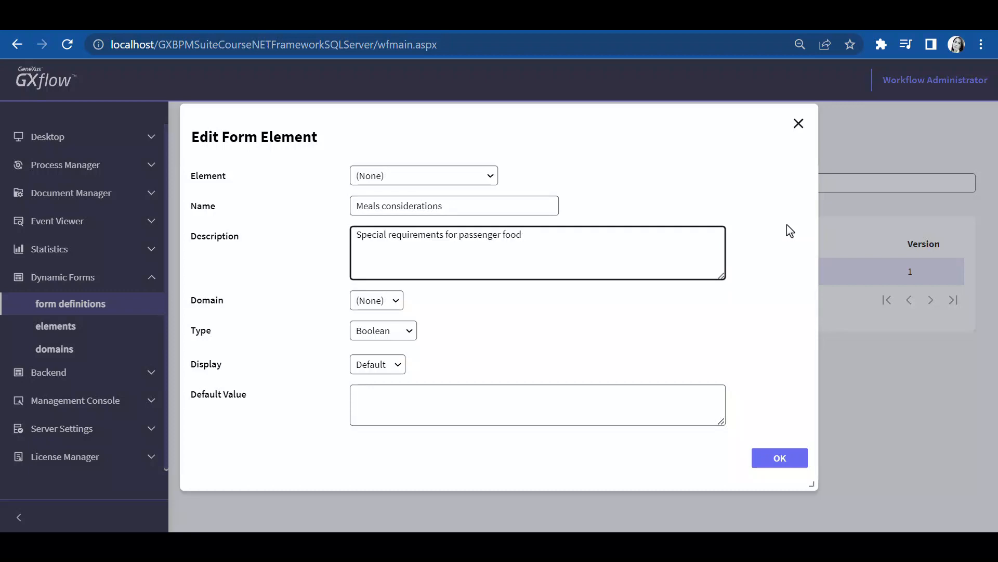
# Set the Meals considerations element's type to Character with length 60 and save it
pyautogui.click(413, 333)
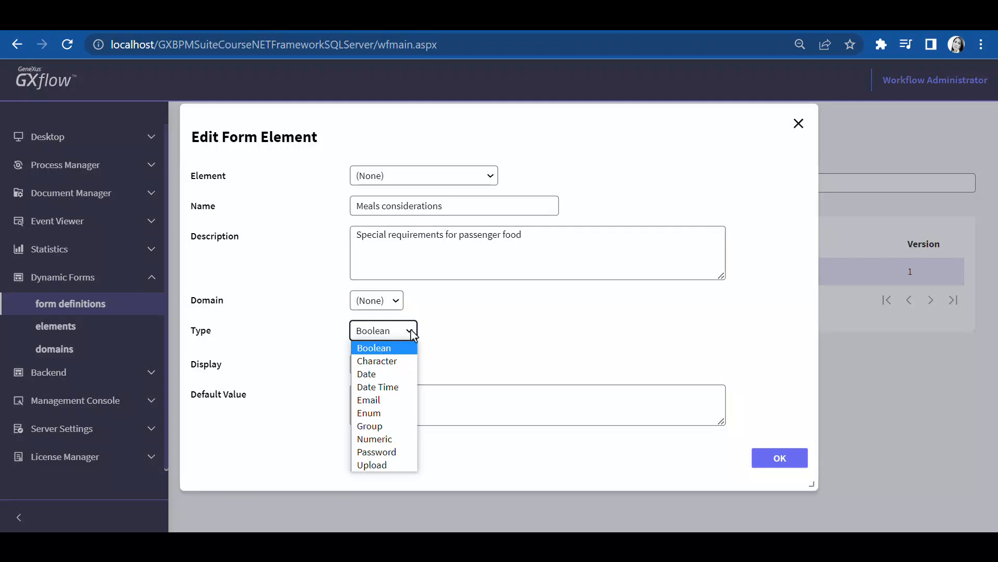
pyautogui.click(398, 359)
pyautogui.moveTo(387, 324); pyautogui.dragTo(452, 324)
pyautogui.write('60')
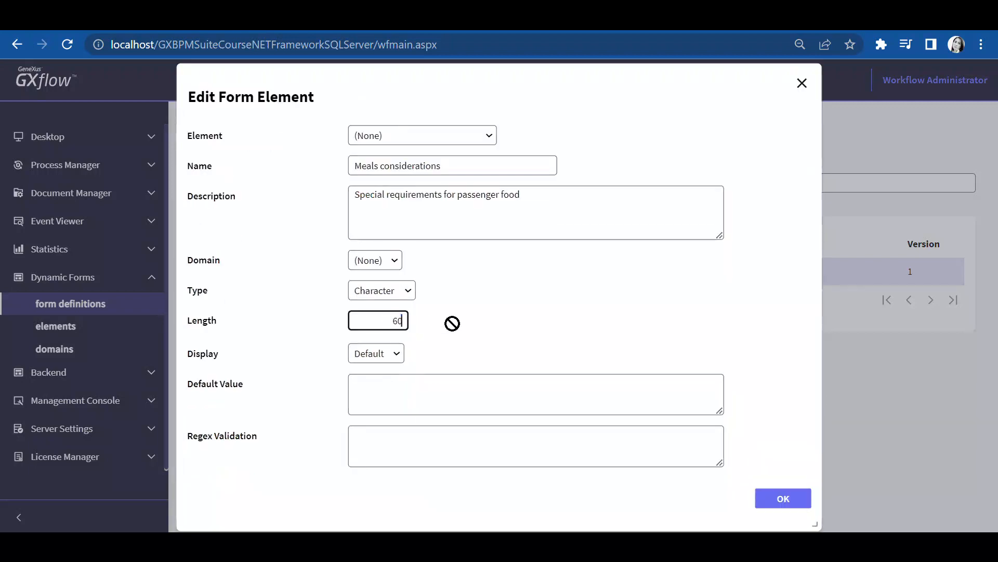
pyautogui.click(780, 500)
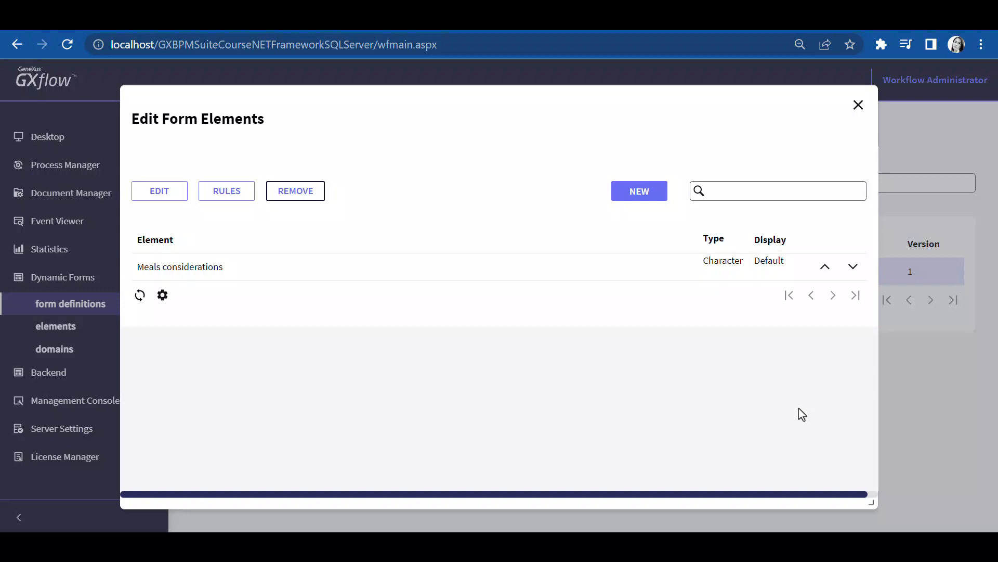
# Add a Boolean element named Reminder to take medications, described as Indicates if the passenger wants to be reminder to take medicine
pyautogui.click(650, 195)
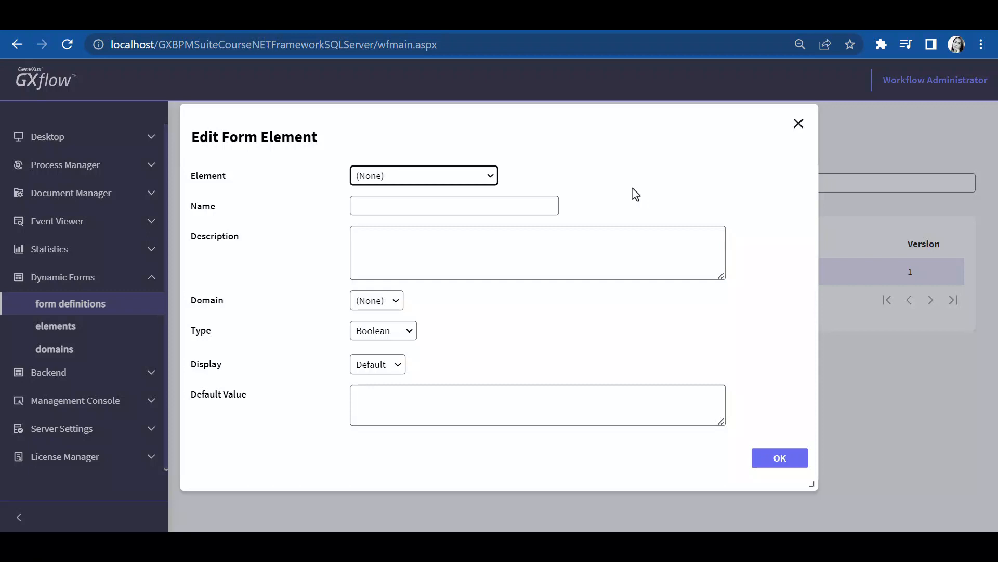
pyautogui.click(525, 205)
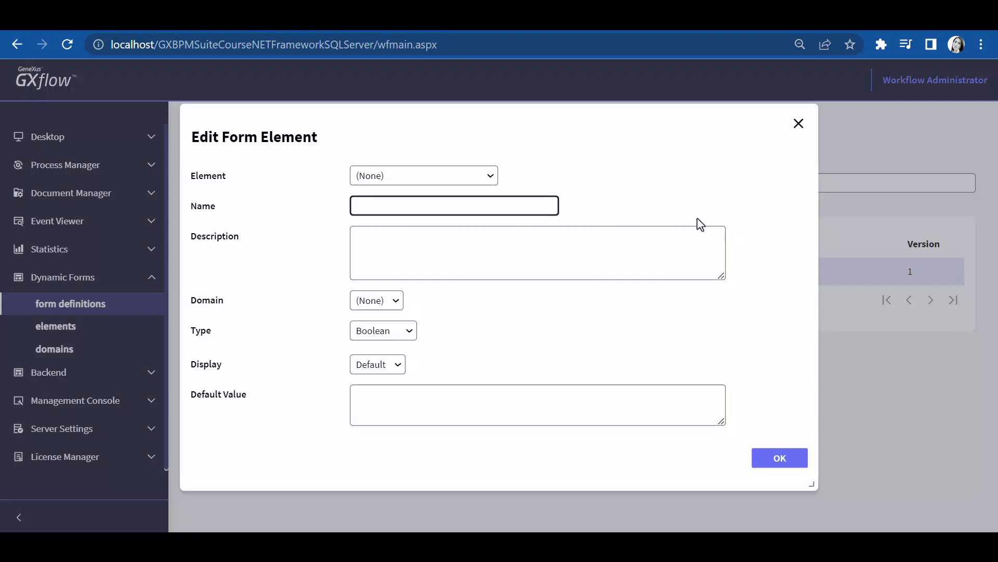
pyautogui.write('Reminder to take medications')
pyautogui.press('Tab')
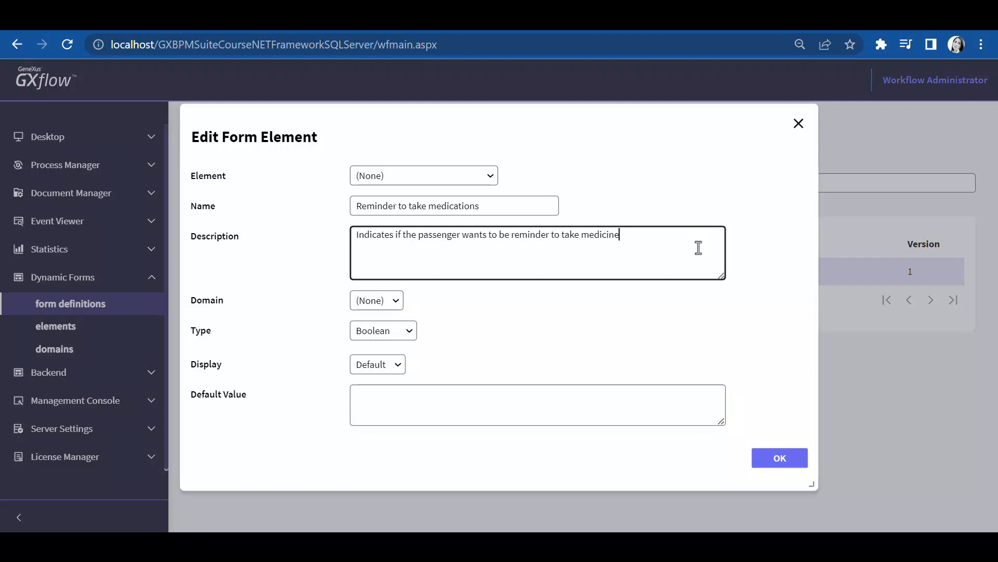
pyautogui.click(695, 335)
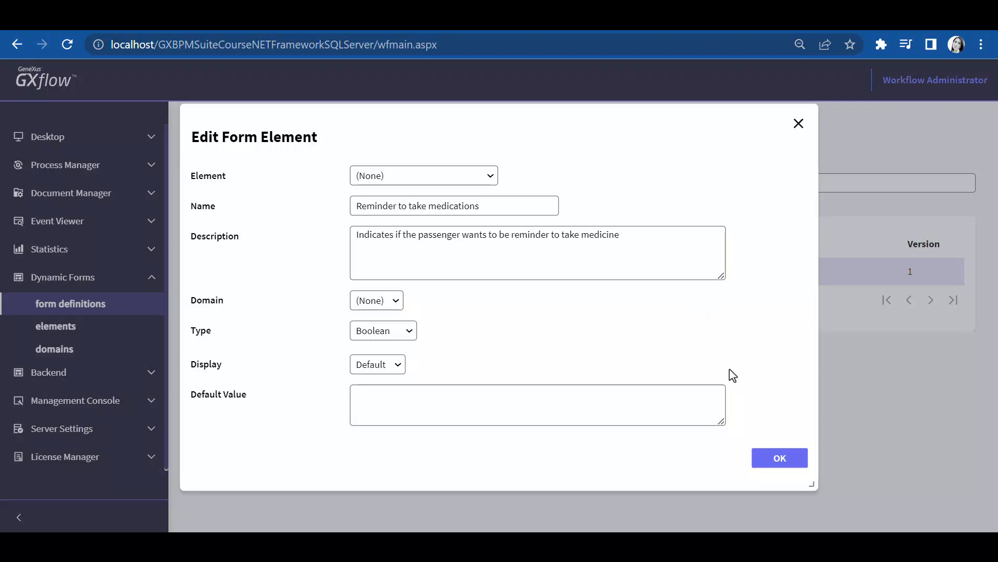
pyautogui.click(775, 465)
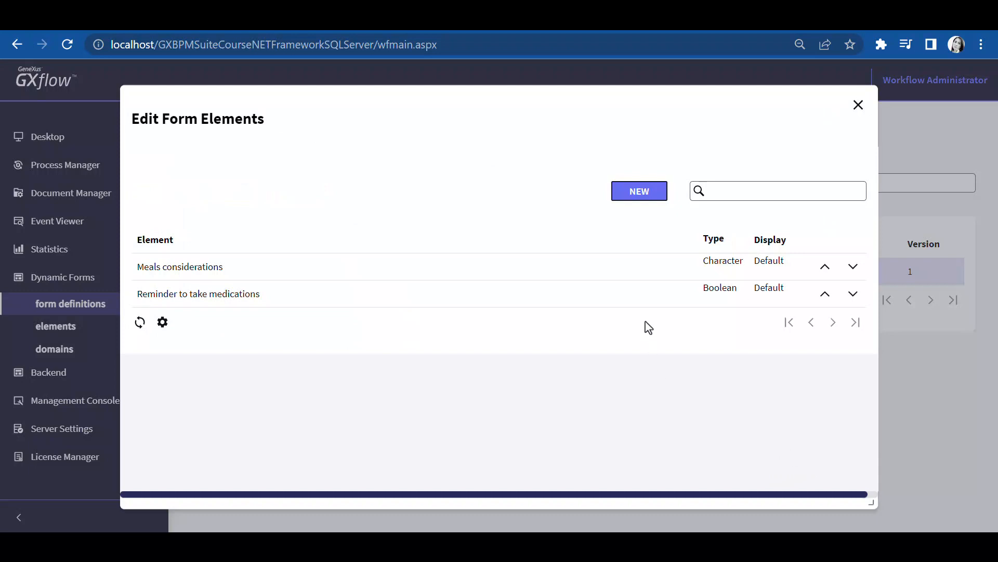
# Start a new element named Passenger age-should be gt 18 yo, described as Verify if the passanger is more than 18 yo
pyautogui.click(635, 194)
pyautogui.click(529, 204)
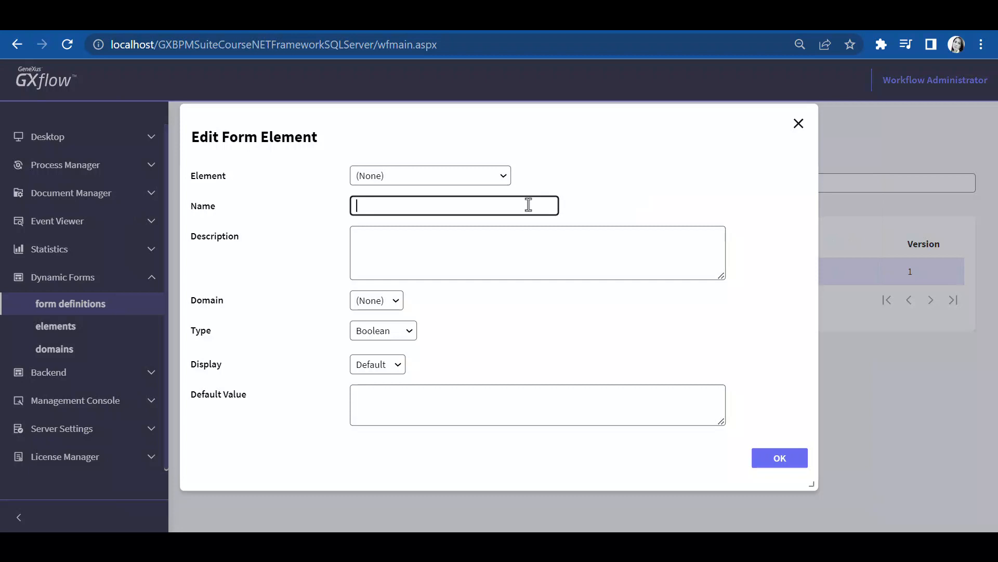
pyautogui.write('Passenger age-should be gt 18 yo')
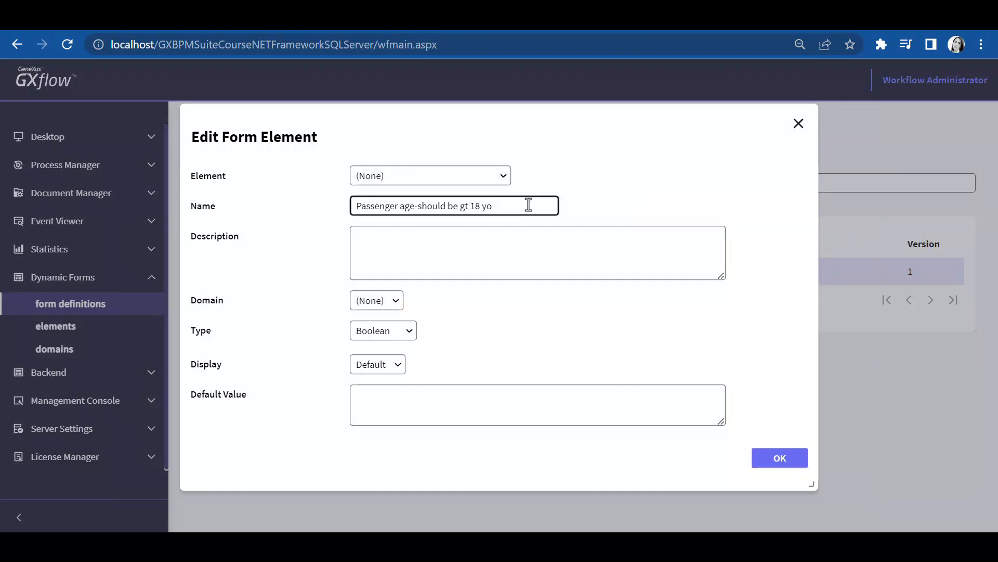
pyautogui.press('Tab')
pyautogui.write('Verify if the passanger is more than 18 yo')
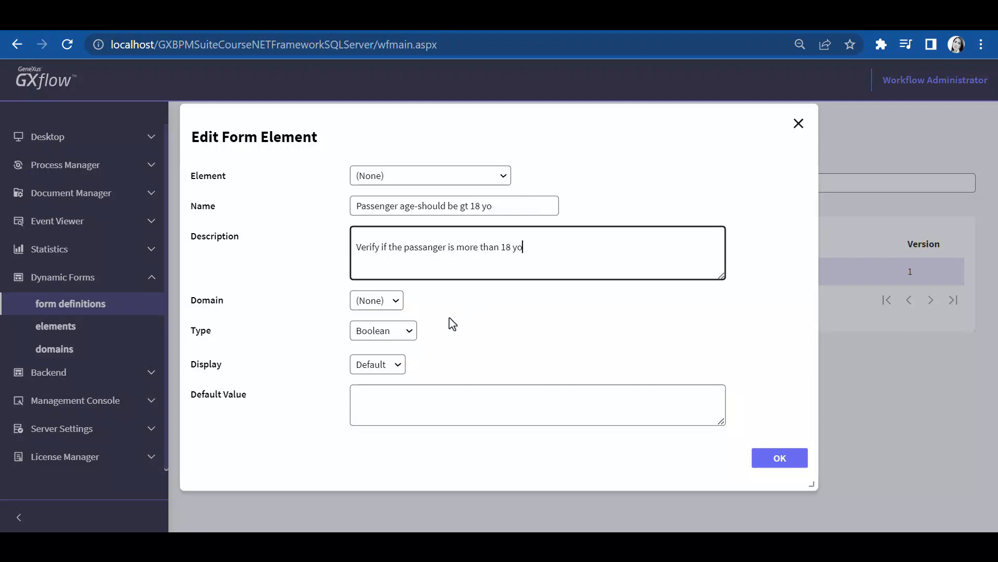
# Set the passenger age element's type to Numeric with length 2 and 0 decimals, and save it
pyautogui.click(415, 329)
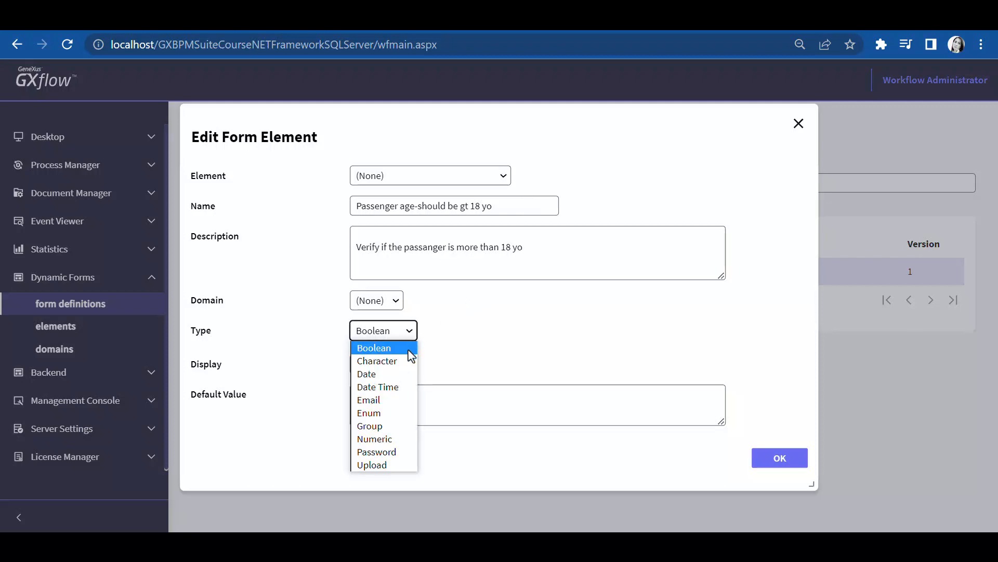
pyautogui.click(404, 439)
pyautogui.doubleClick(399, 331)
pyautogui.moveTo(405, 331); pyautogui.dragTo(416, 334)
pyautogui.write('2')
pyautogui.press('Tab')
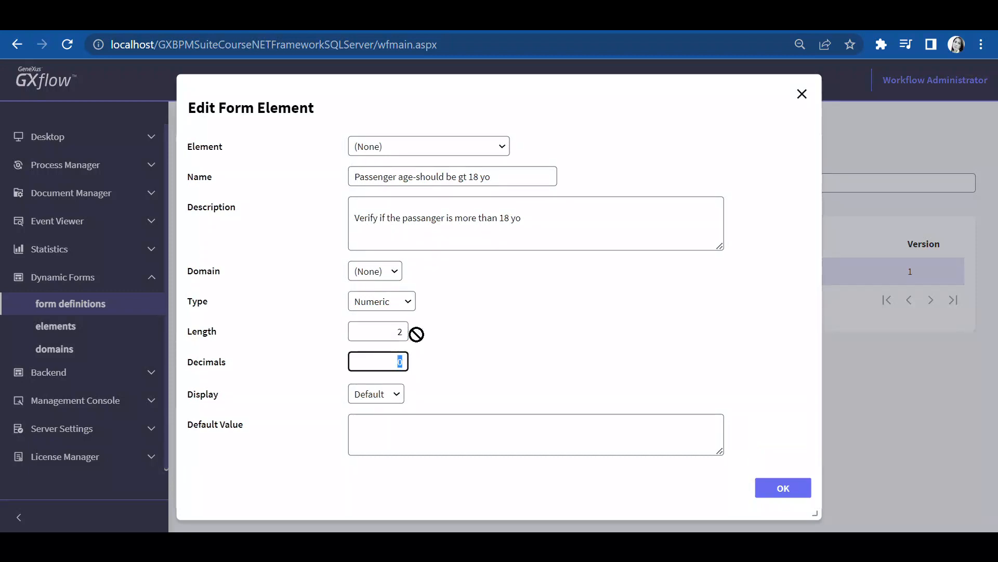
pyautogui.press('Tab')
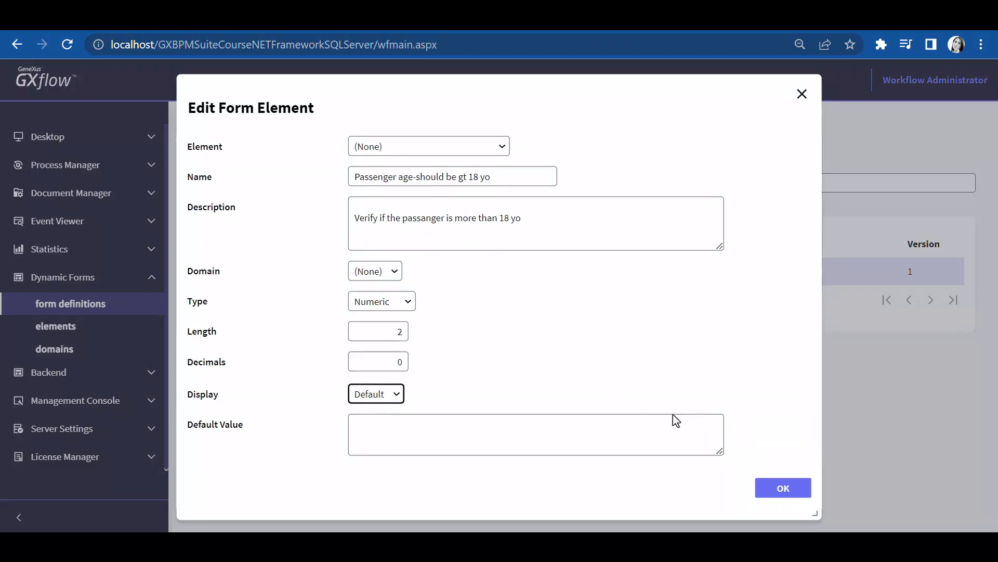
pyautogui.click(785, 492)
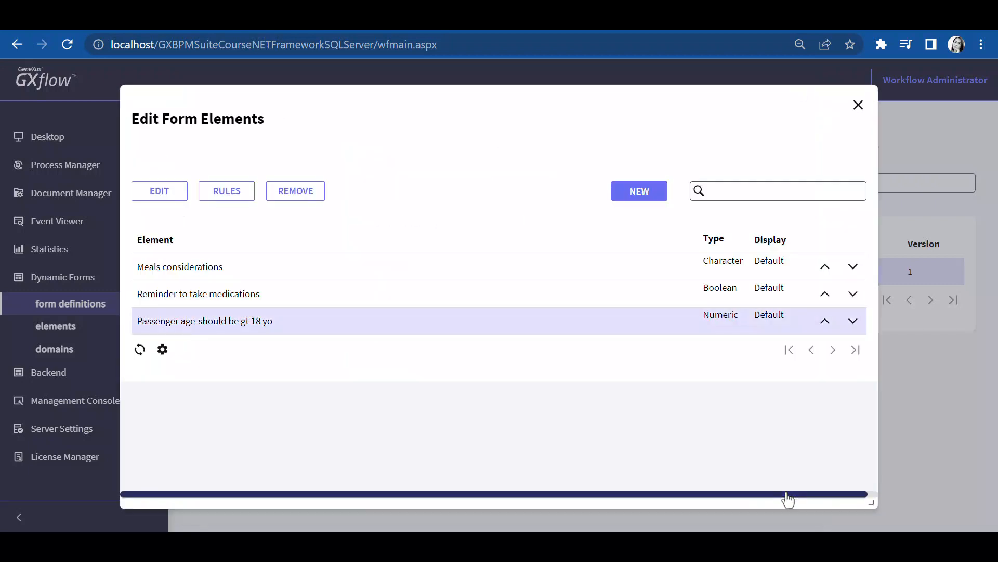
# Add an Error rule to the Passenger age-should be gt 18 yo element
pyautogui.click(232, 199)
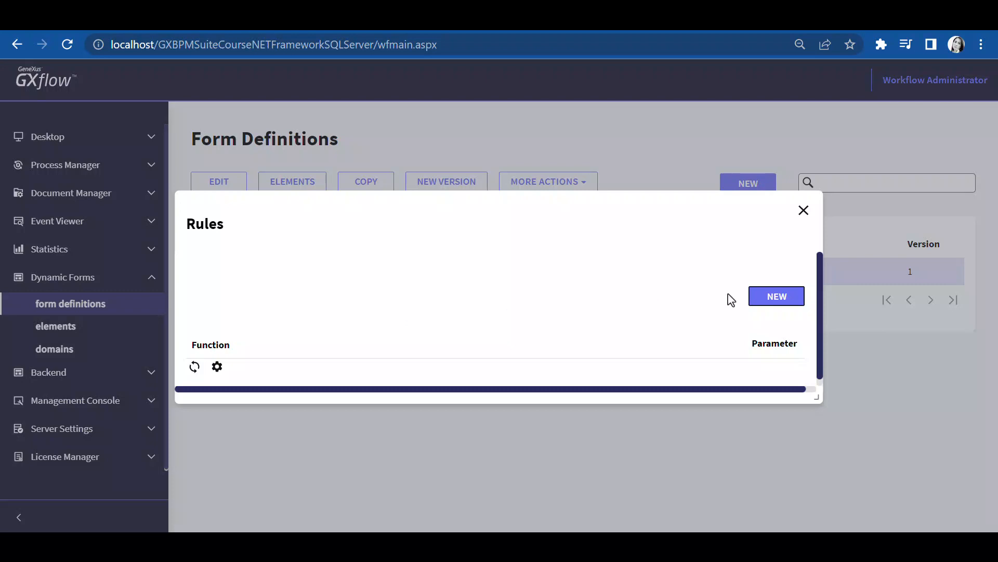
pyautogui.click(766, 297)
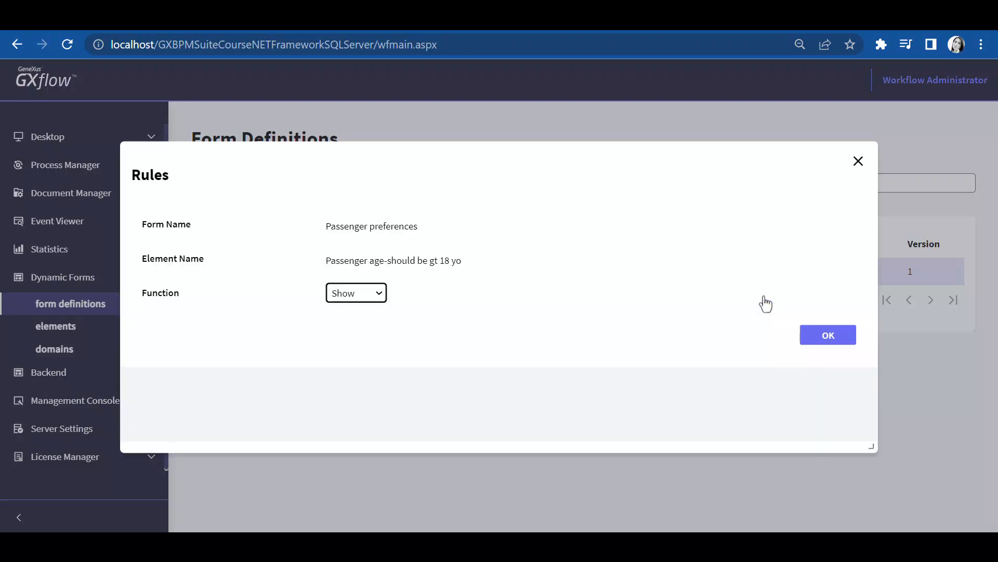
pyautogui.click(379, 295)
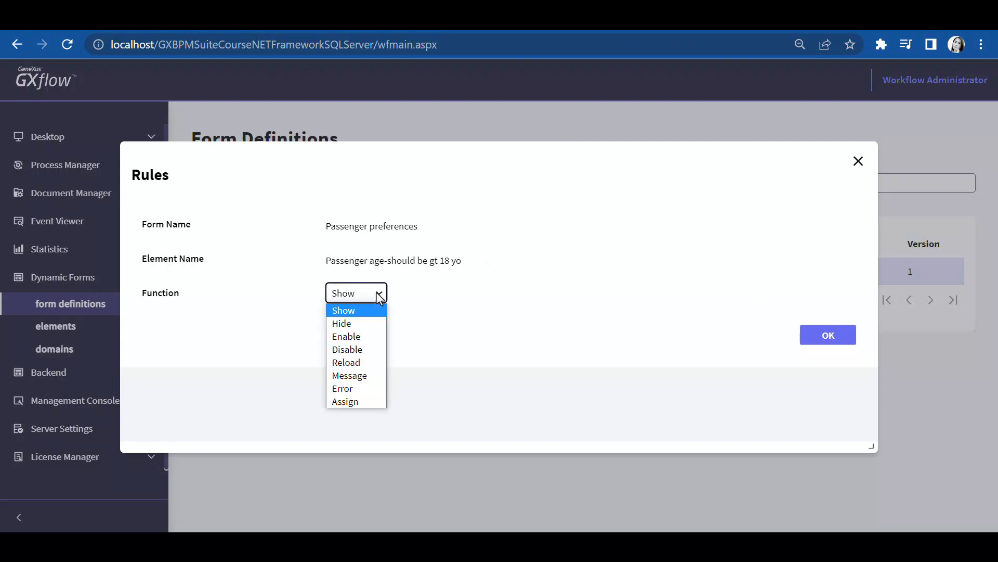
pyautogui.click(377, 389)
pyautogui.click(835, 341)
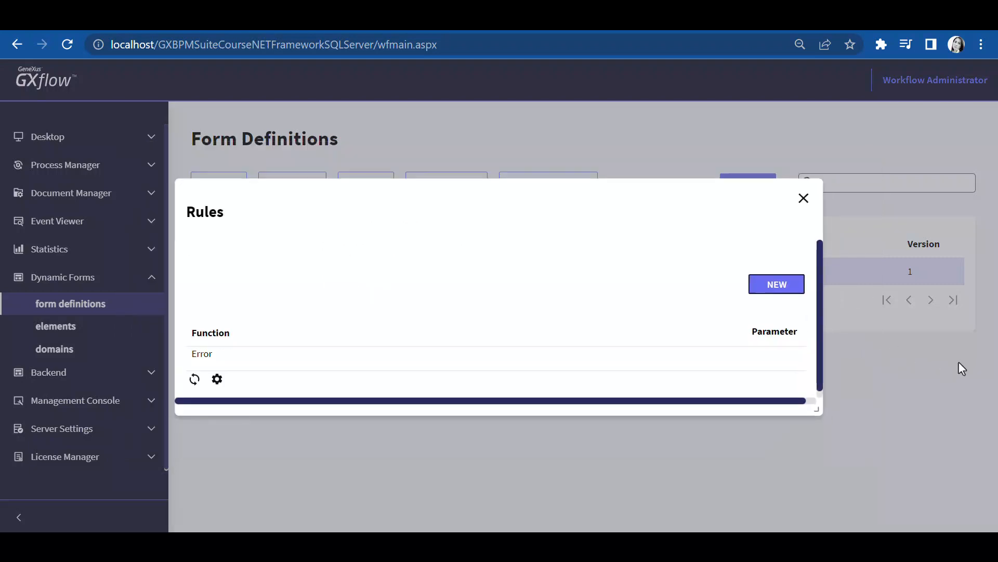
# Give the Error rule a condition: Passenger age-should be gt 18 yo <= 18 with link AND, then close the rule dialogs
pyautogui.click(384, 366)
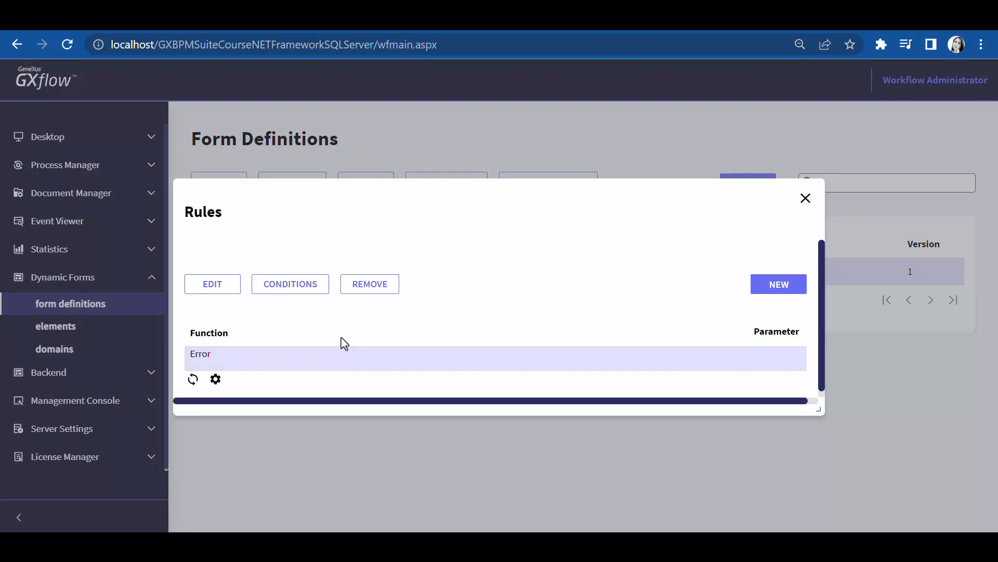
pyautogui.click(289, 284)
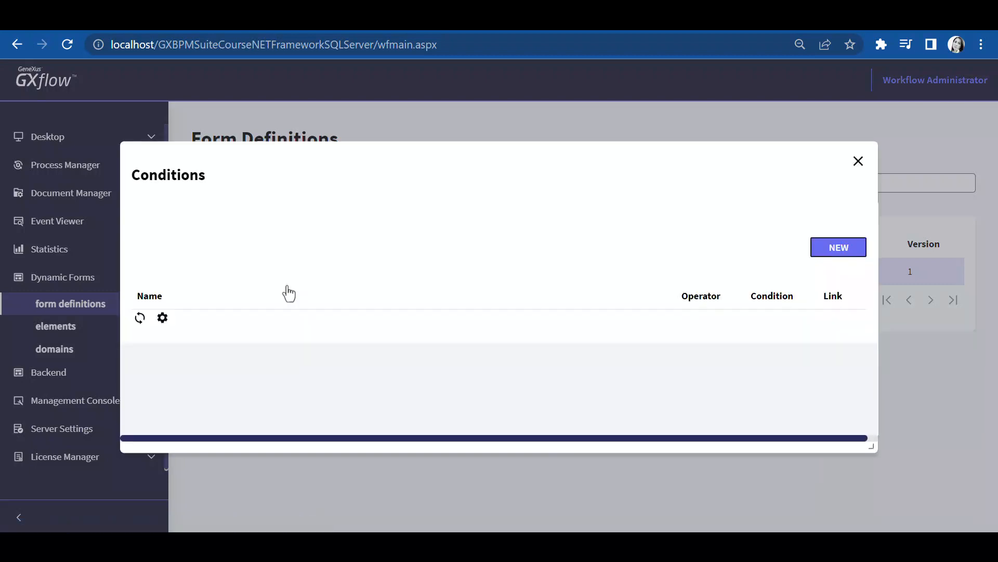
pyautogui.click(832, 252)
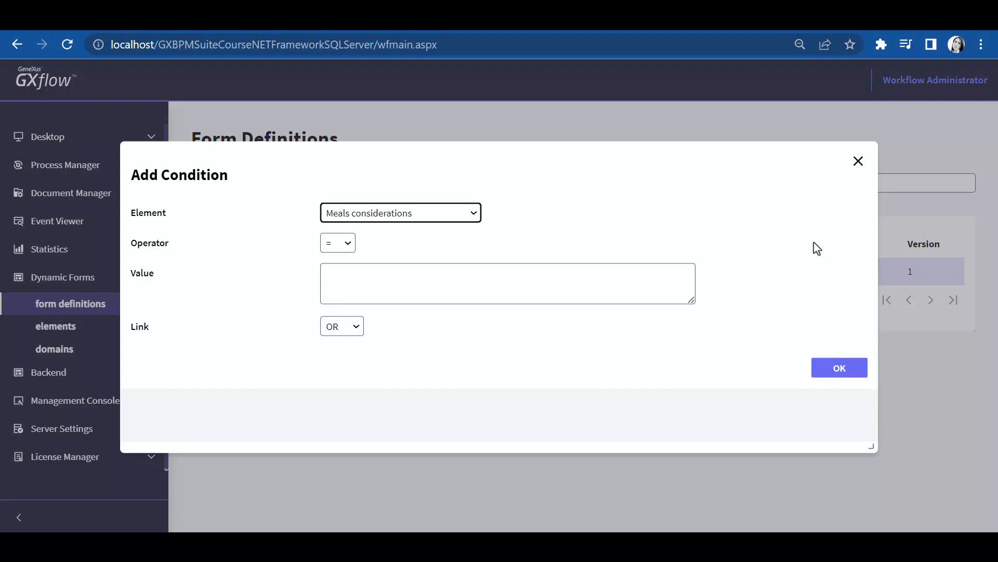
pyautogui.click(479, 220)
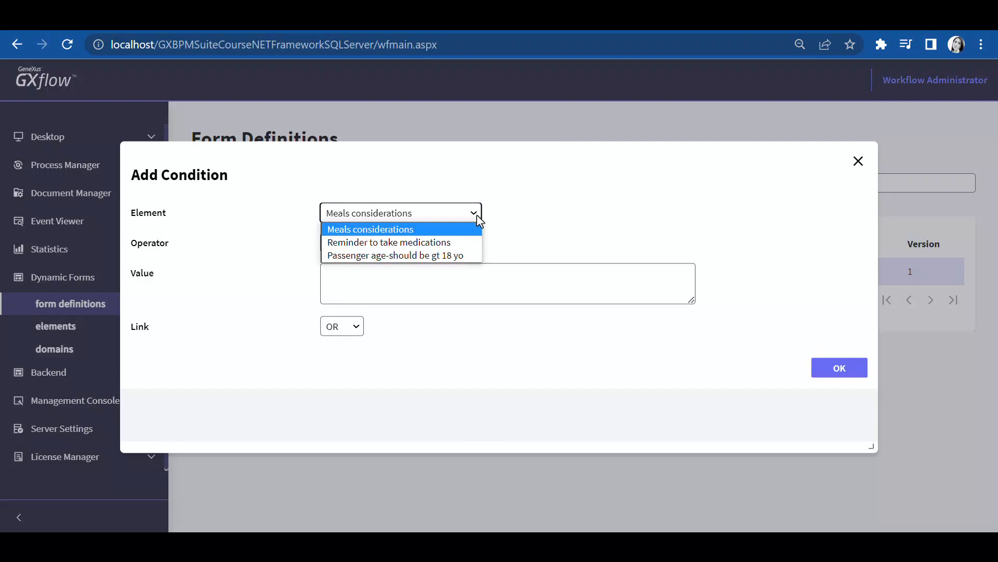
pyautogui.click(475, 256)
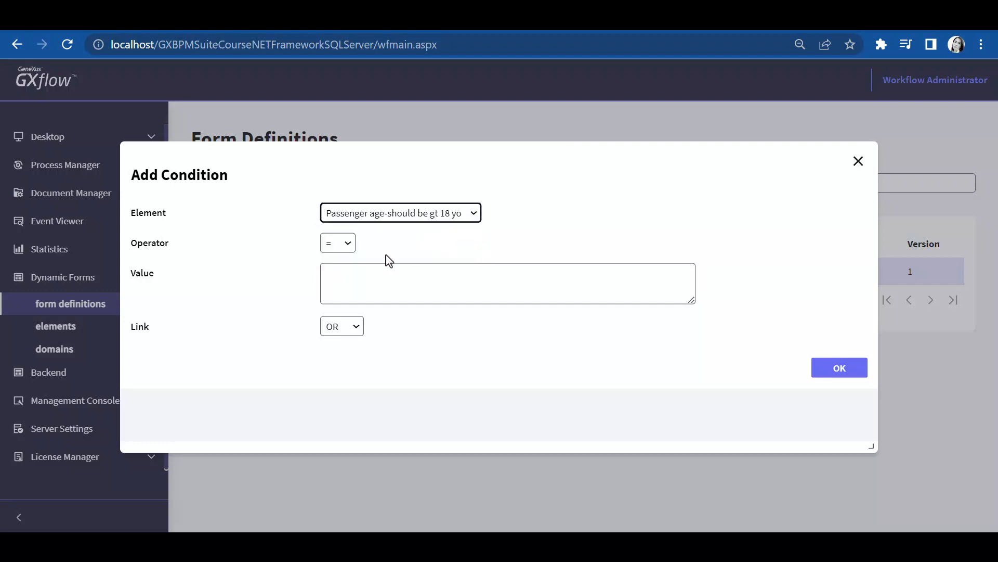
pyautogui.click(347, 246)
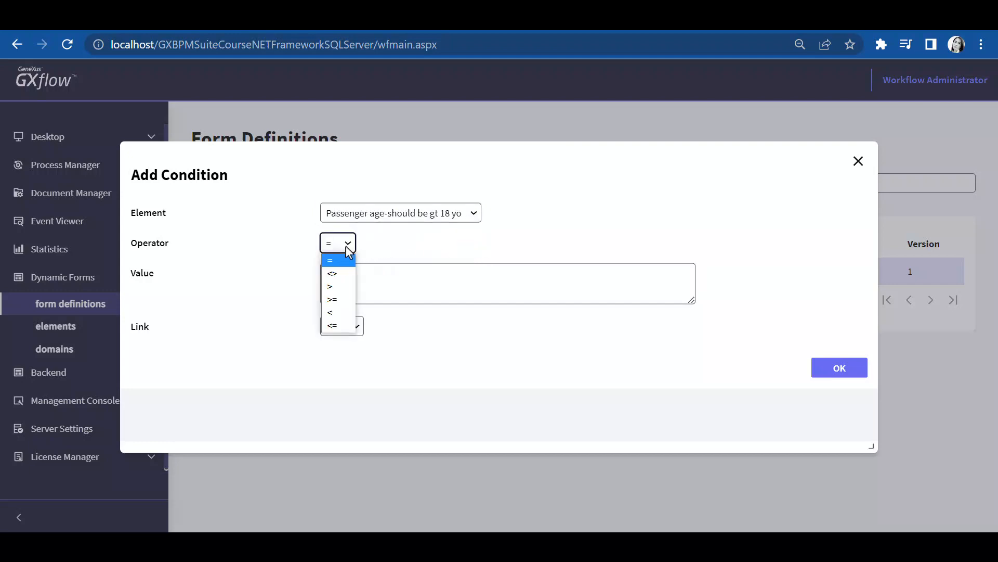
pyautogui.click(346, 325)
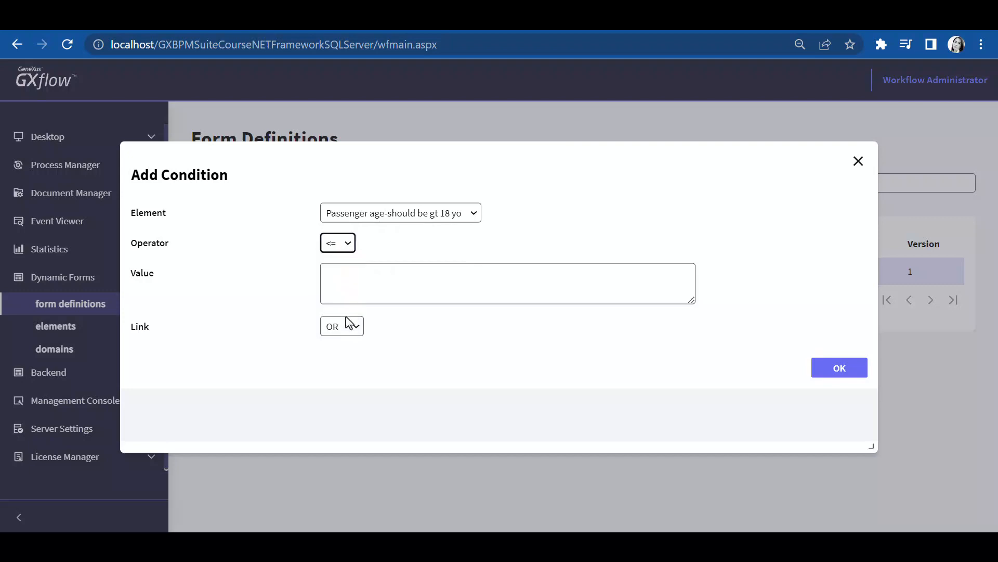
pyautogui.click(355, 277)
pyautogui.write('1')
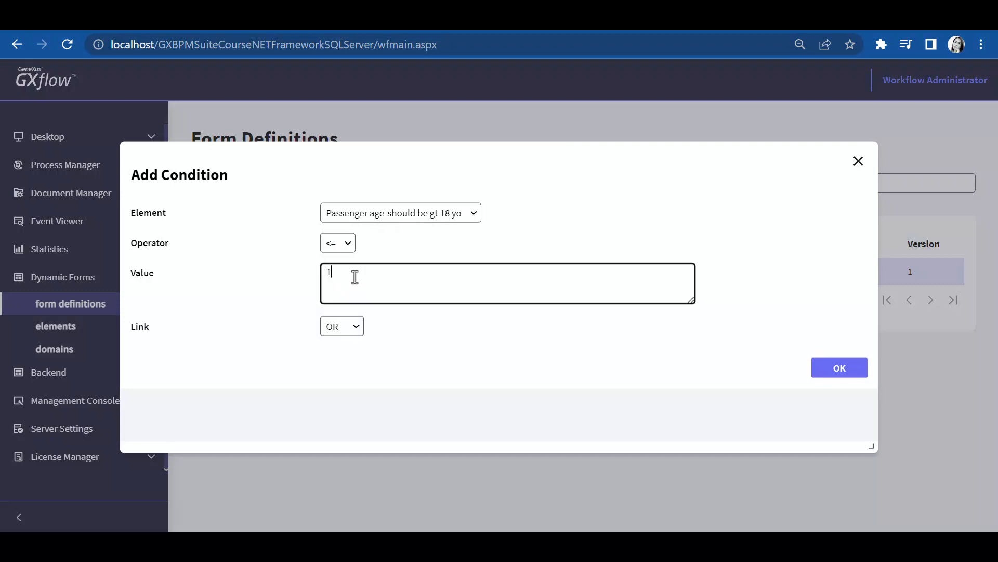
pyautogui.write('8')
pyautogui.click(354, 326)
pyautogui.click(353, 358)
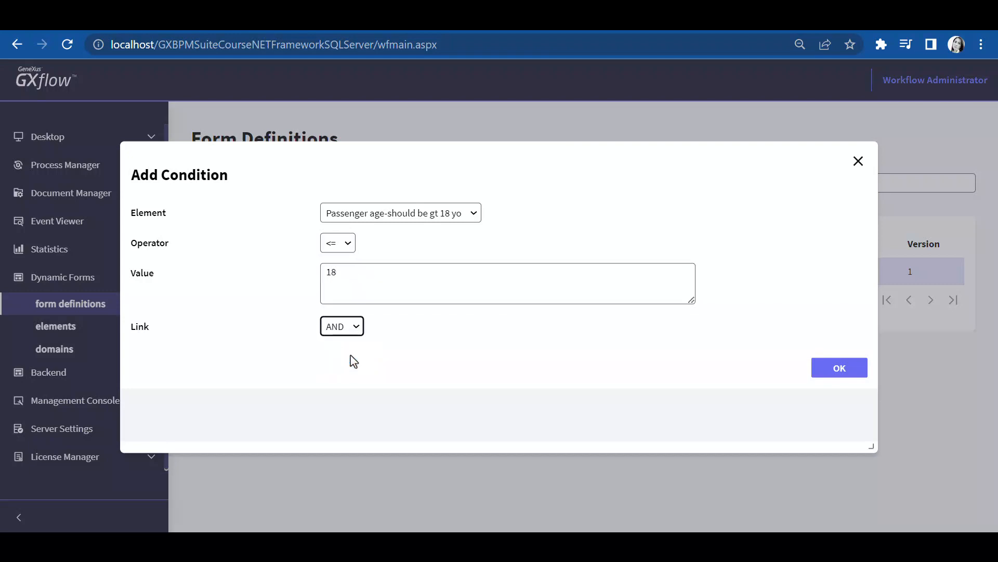
pyautogui.click(835, 372)
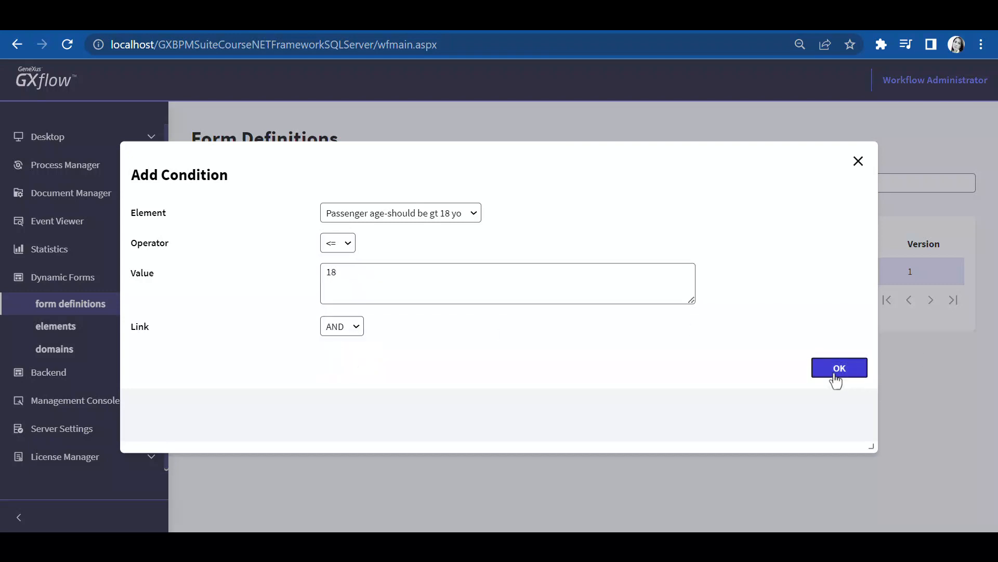
pyautogui.click(859, 161)
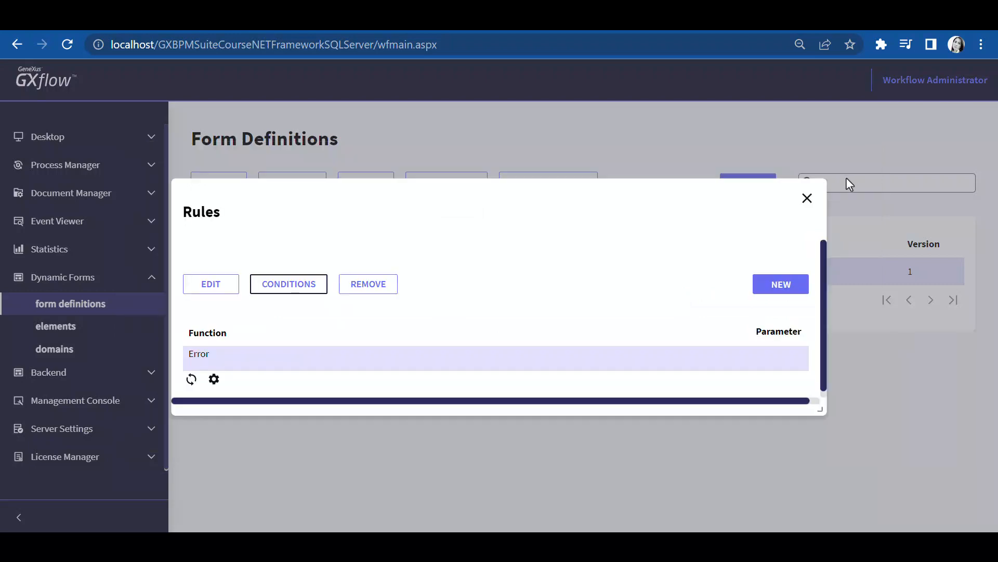
pyautogui.click(806, 197)
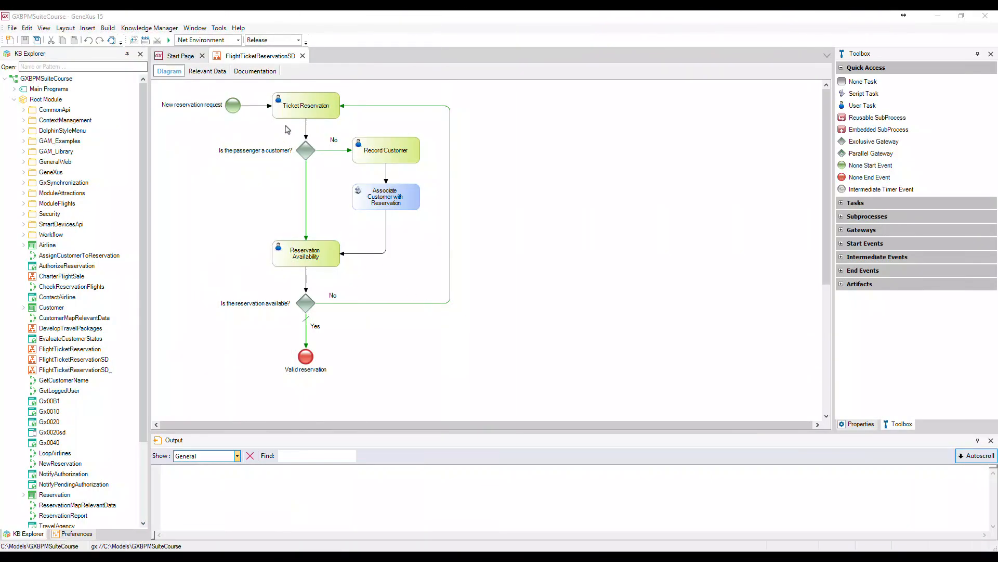
# Save the process diagram as a copy named FlightTicketReservationDynForms
pyautogui.rightClick(268, 57)
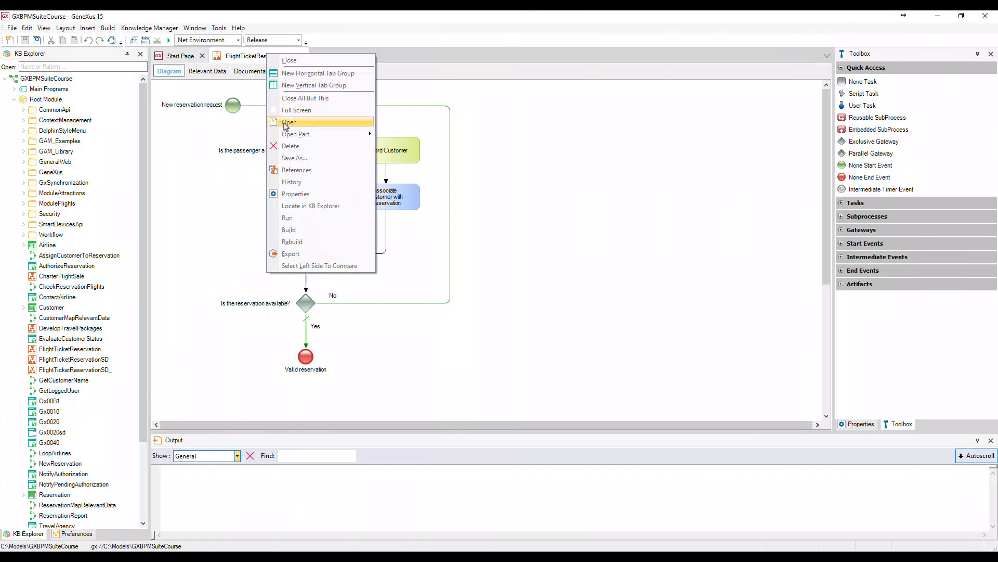
pyautogui.click(294, 157)
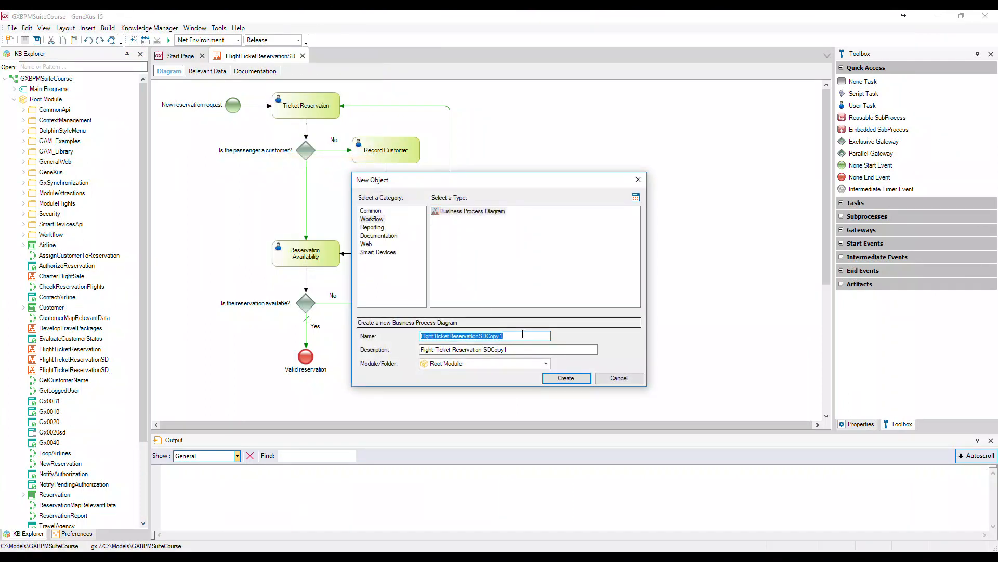
pyautogui.click(525, 336)
pyautogui.press('BackSpace')
pyautogui.press('BackSpace')
pyautogui.press('BackSpace')
pyautogui.press('BackSpace')
pyautogui.press('BackSpace')
pyautogui.press('BackSpace')
pyautogui.press('BackSpace')
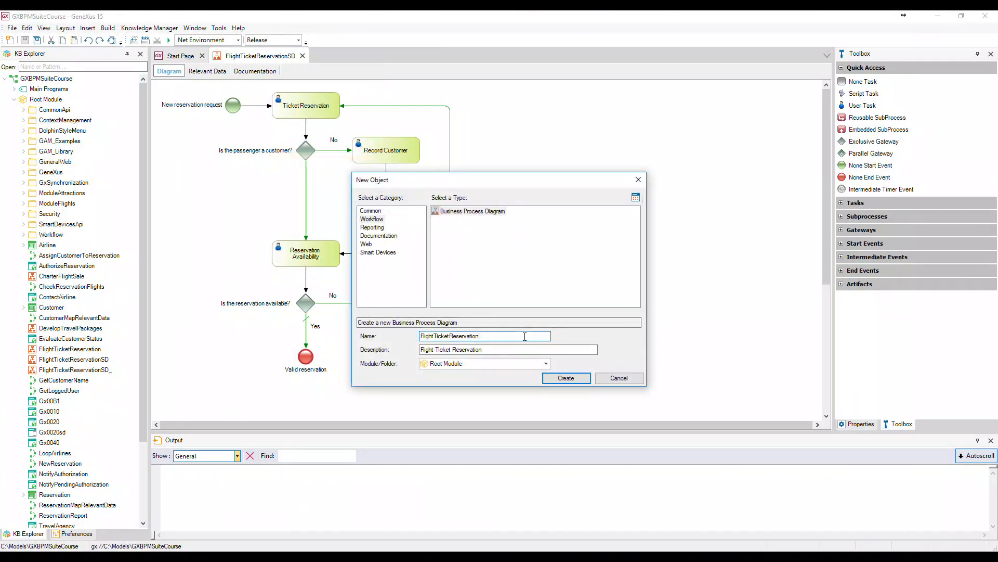
pyautogui.write('DynForms')
pyautogui.press('Return')
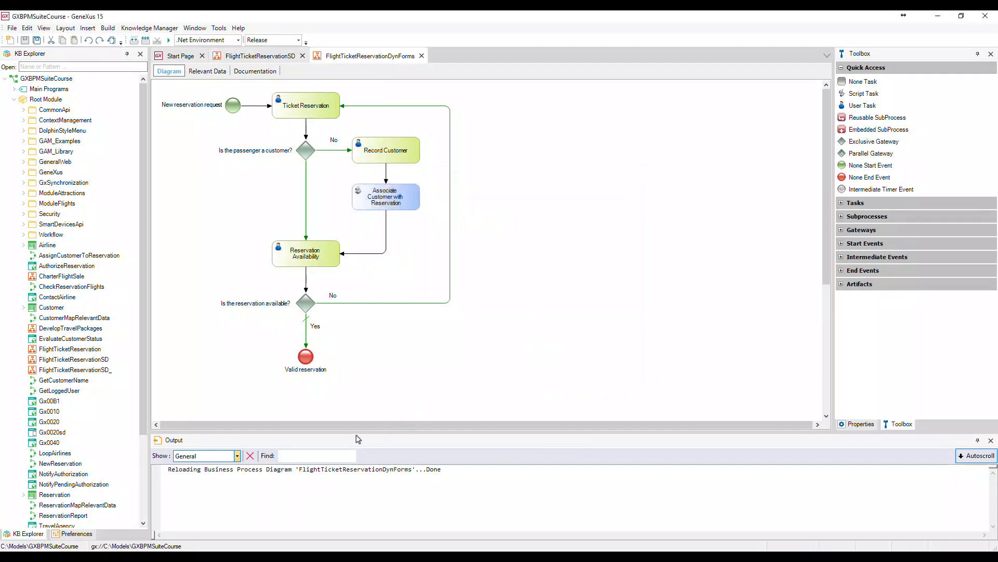
# Insert a User Task named Enter passenger preferences between the availability gateway's Yes branch and Valid reservation
pyautogui.moveTo(306, 357); pyautogui.dragTo(306, 395)
pyautogui.press('Delete')
pyautogui.moveTo(862, 106); pyautogui.dragTo(305, 348)
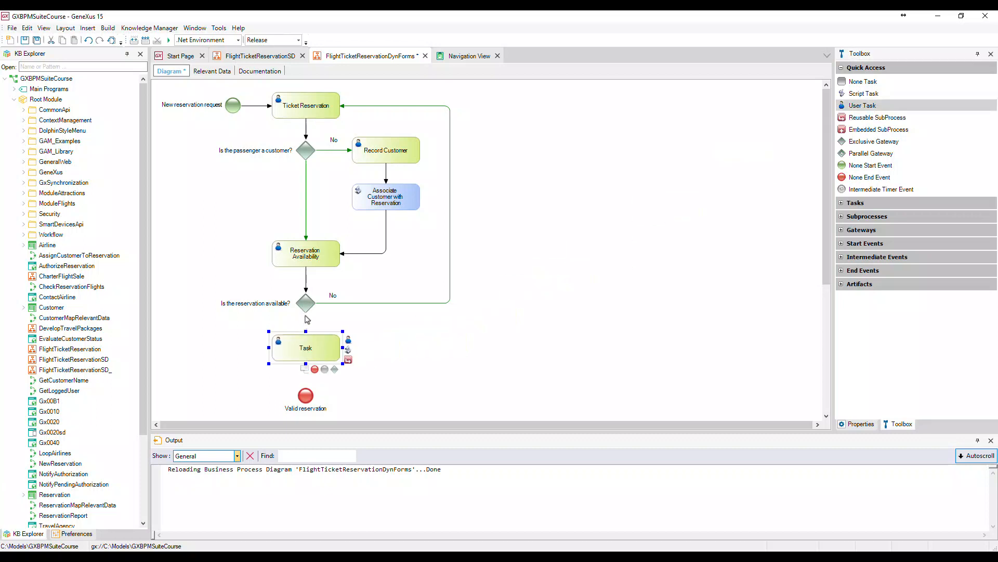
pyautogui.moveTo(306, 308); pyautogui.dragTo(306, 386)
pyautogui.doubleClick(311, 356)
pyautogui.write('Enter passenger preferences')
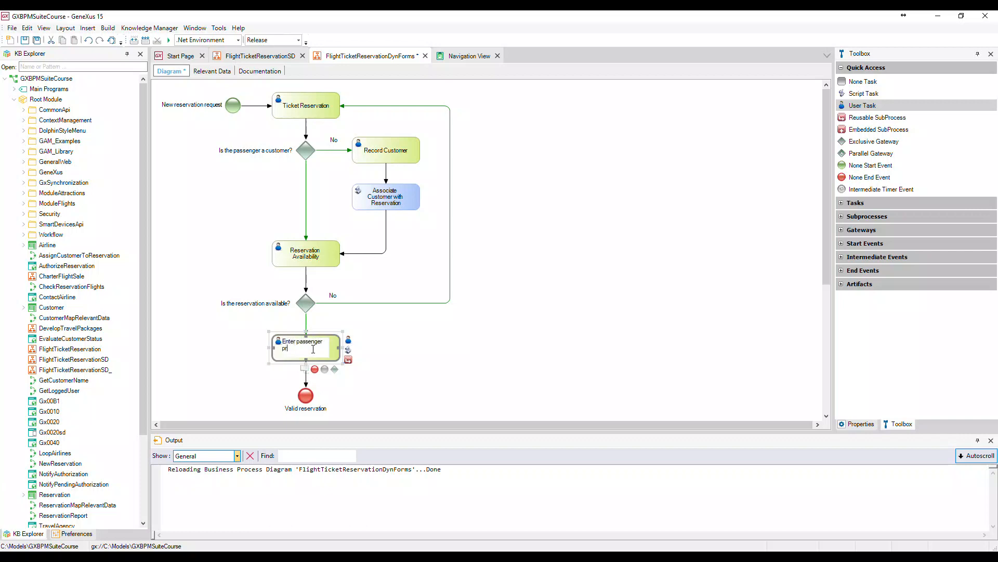
pyautogui.press('Return')
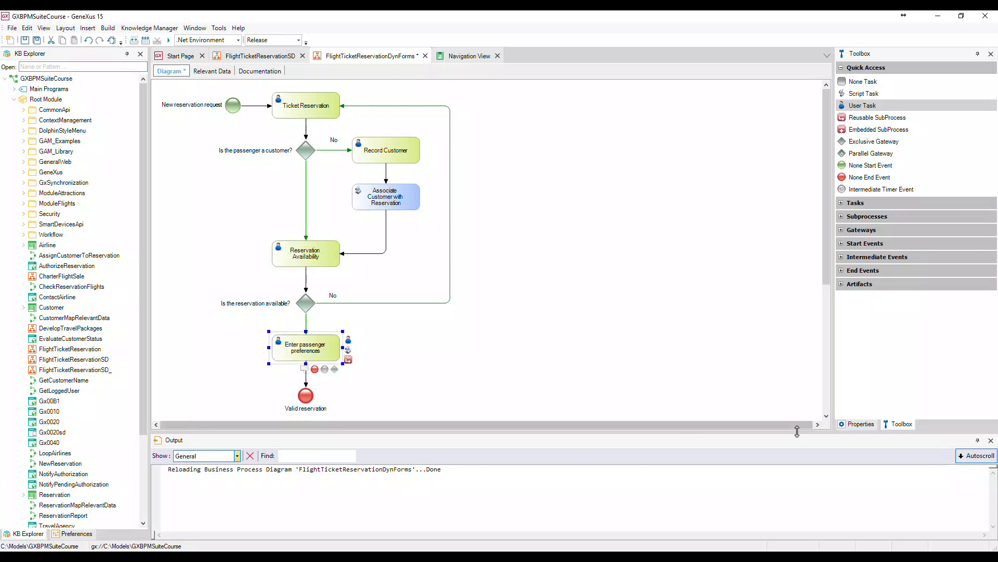
# Set the new task's Application form to the Passenger preferences dynamic form
pyautogui.click(858, 424)
pyautogui.click(855, 358)
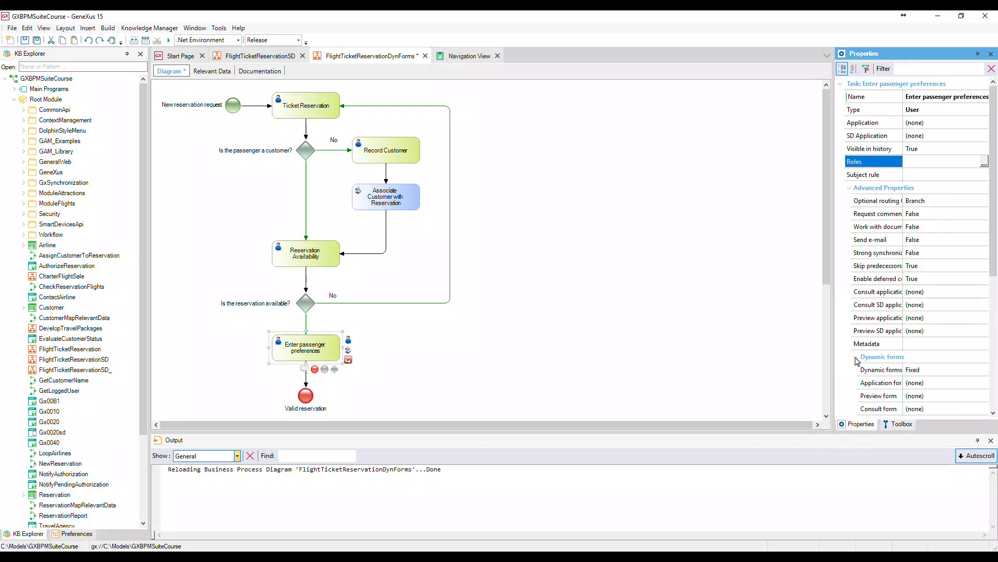
pyautogui.scroll(-1, 995, 292)
pyautogui.scroll(-1, 994, 292)
pyautogui.click(981, 332)
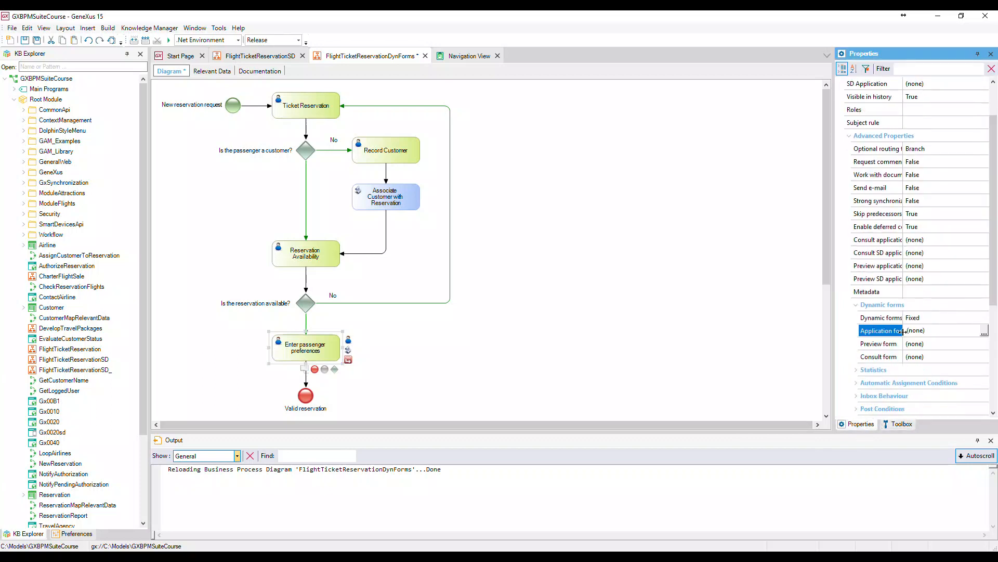
pyautogui.click(983, 333)
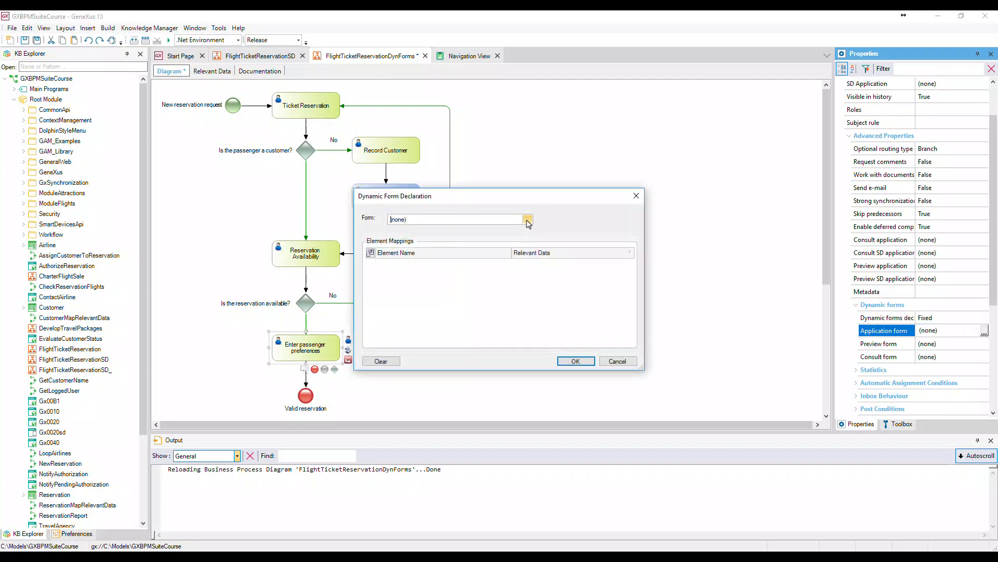
pyautogui.click(527, 219)
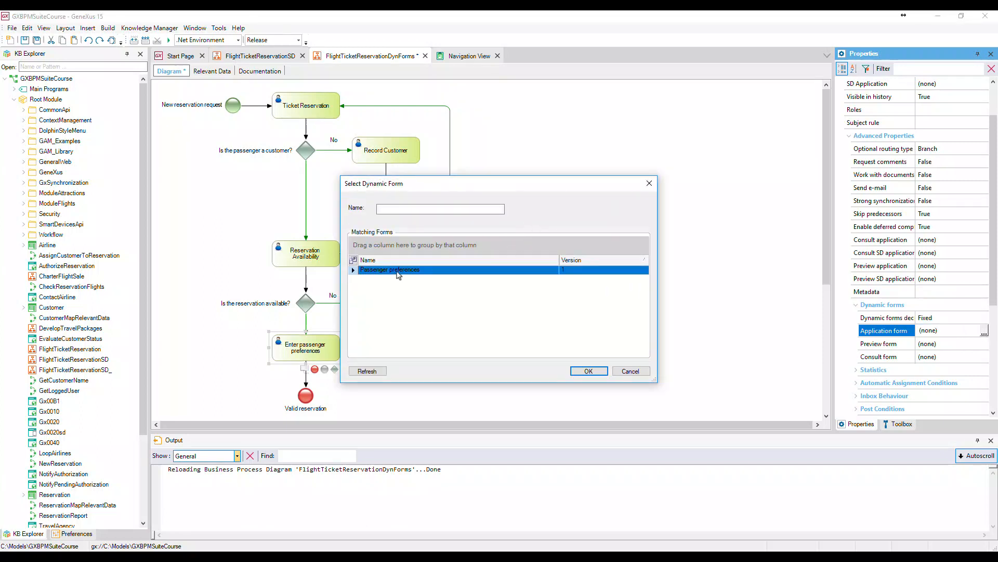
pyautogui.click(600, 376)
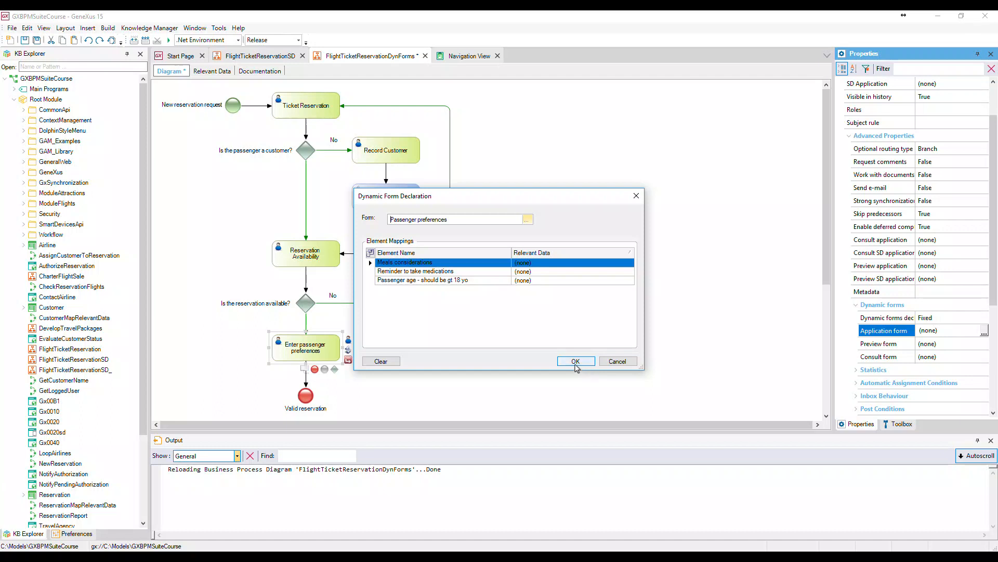
pyautogui.click(576, 361)
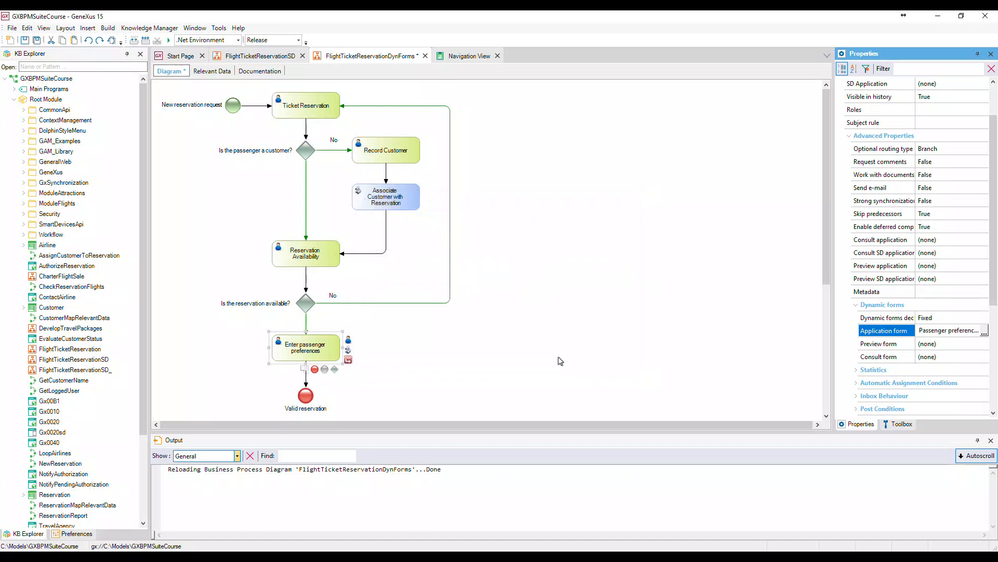
# Run the diagram and execute the Ticket Reservation task from the GXflow inbox
pyautogui.rightClick(369, 57)
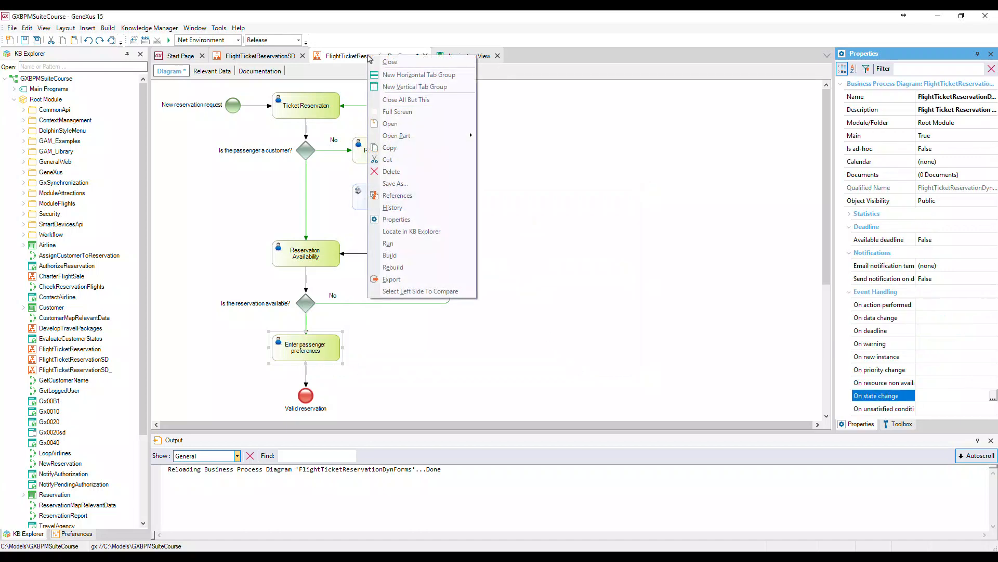
pyautogui.click(404, 243)
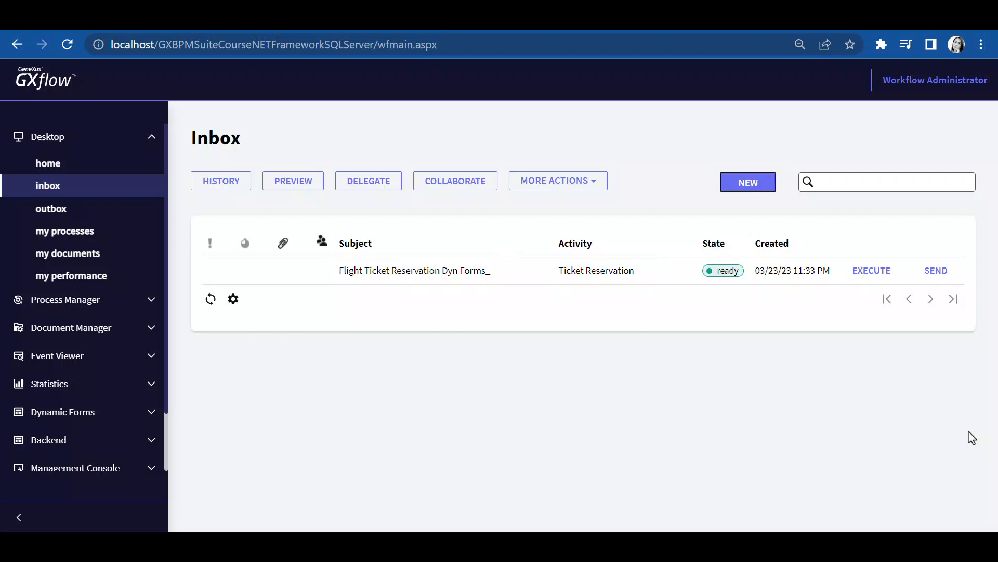
pyautogui.click(865, 272)
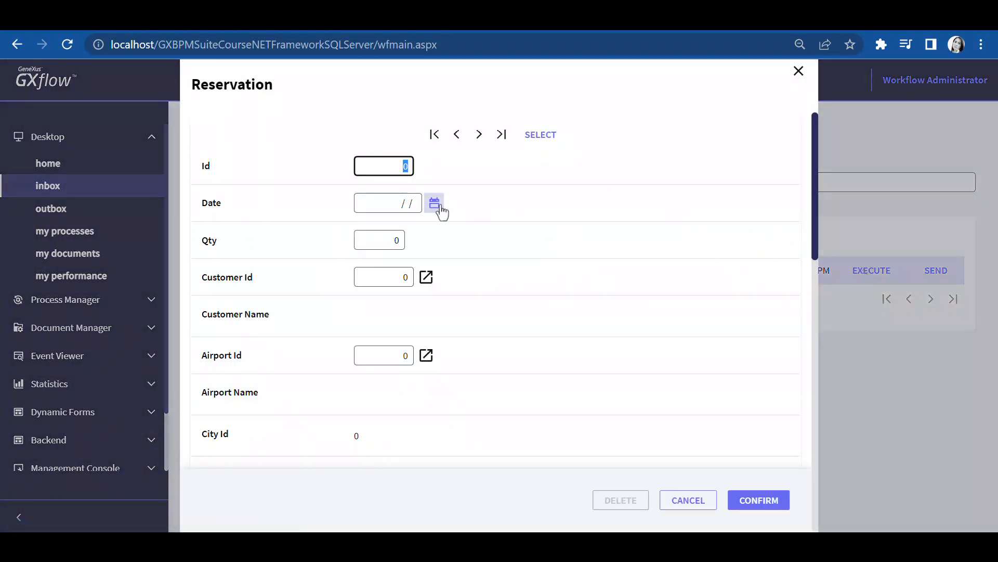
# Fill in the reservation with date 03/23/23, quantity 1, customer 1 and airport 1, confirm, close, and send the Ticket Reservation task
pyautogui.click(436, 204)
pyautogui.click(444, 327)
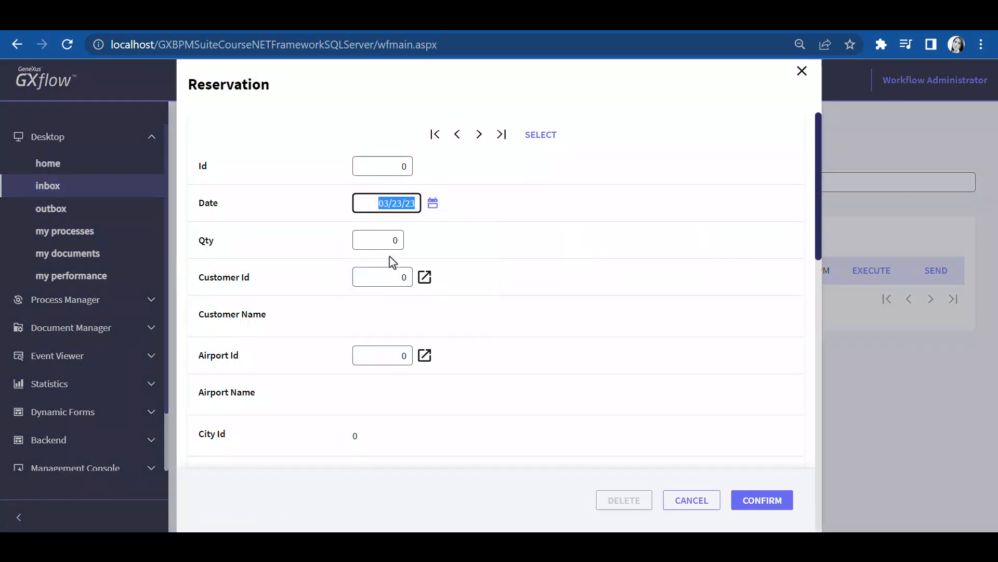
pyautogui.click(385, 241)
pyautogui.write('1')
pyautogui.press('Tab')
pyautogui.write('1')
pyautogui.press('Tab')
pyautogui.write('1')
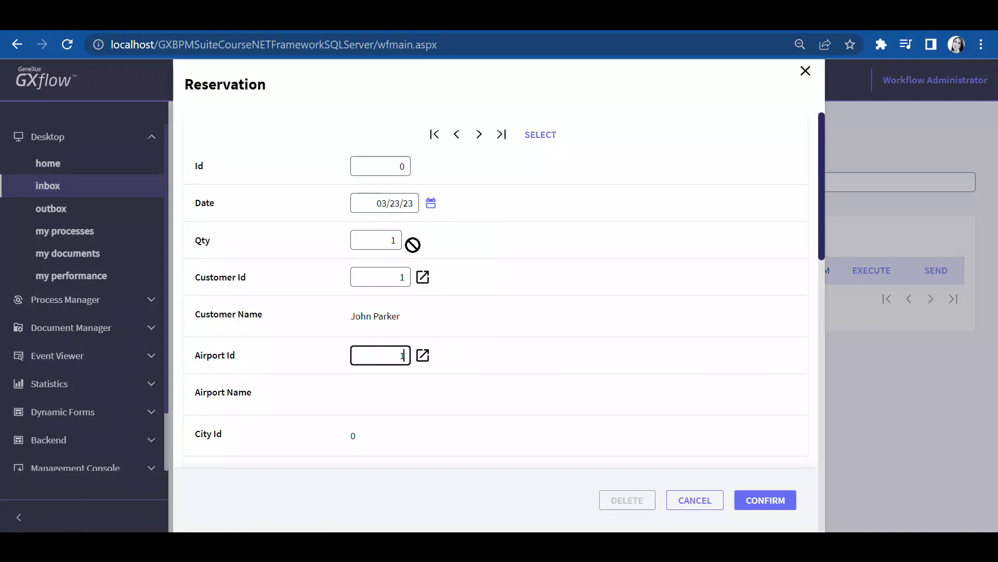
pyautogui.press('Tab')
pyautogui.write('2')
pyautogui.press('Tab')
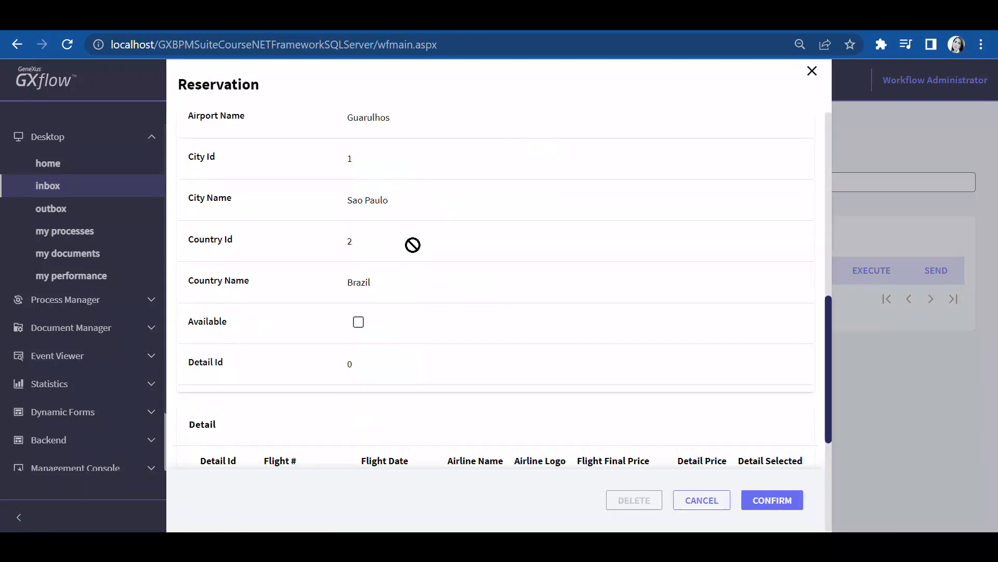
pyautogui.click(781, 506)
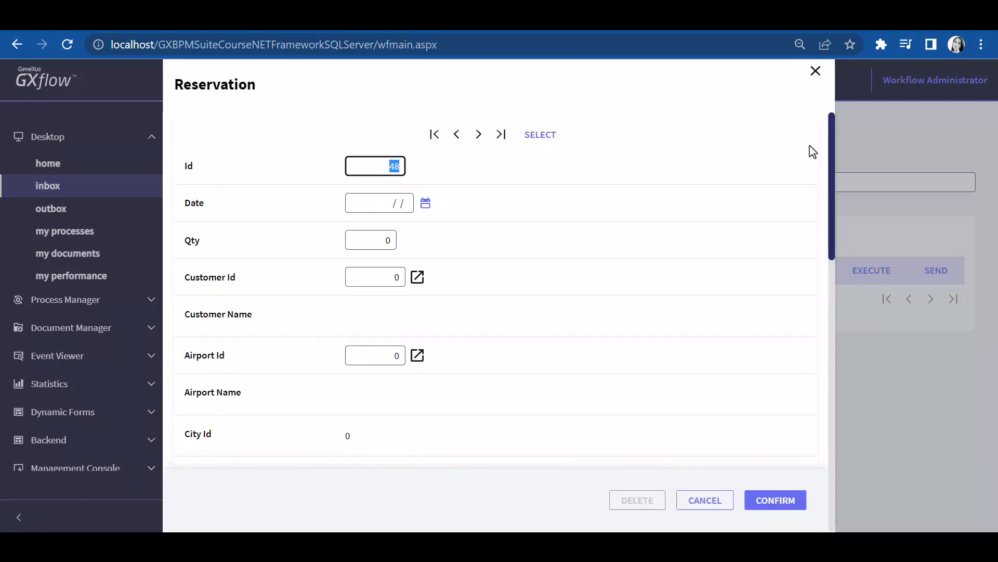
pyautogui.click(814, 71)
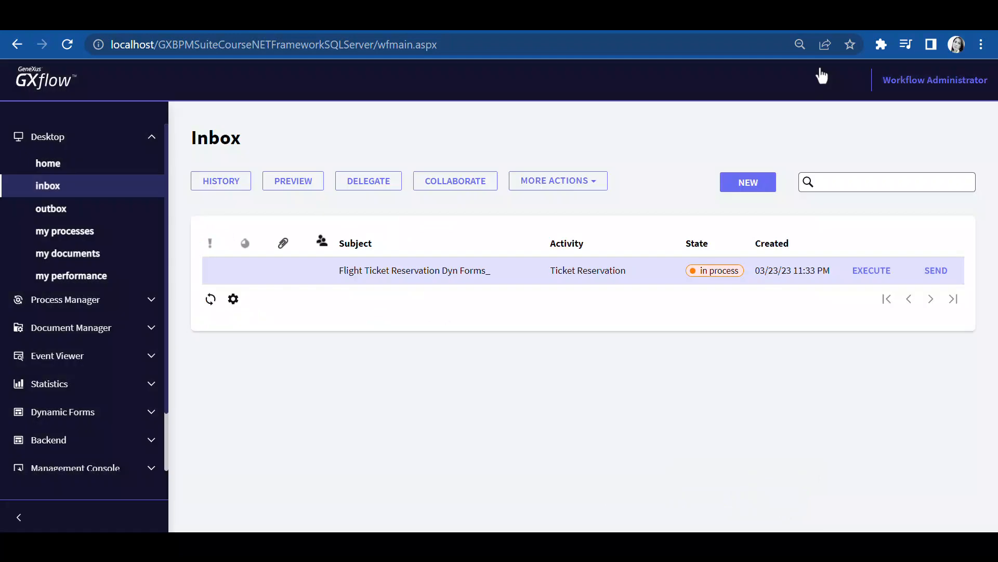
pyautogui.click(936, 271)
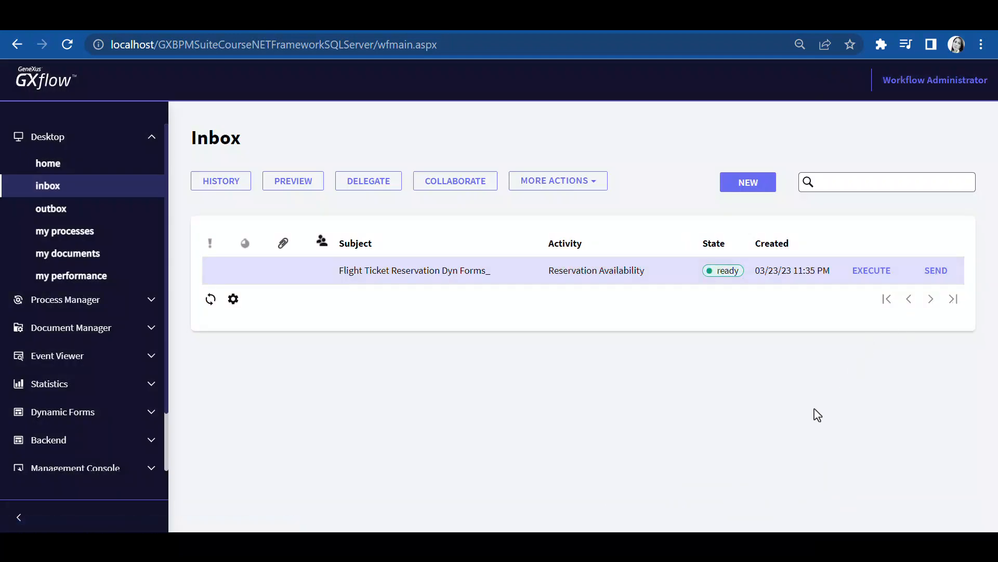
# Execute the Reservation Availability task, confirm its form, close it, and send the task on
pyautogui.click(866, 274)
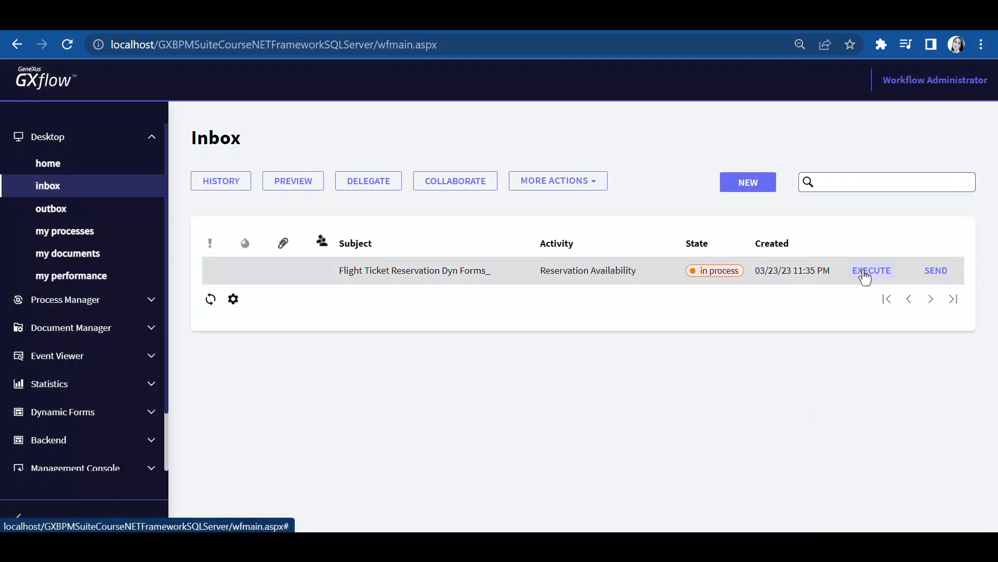
pyautogui.click(365, 356)
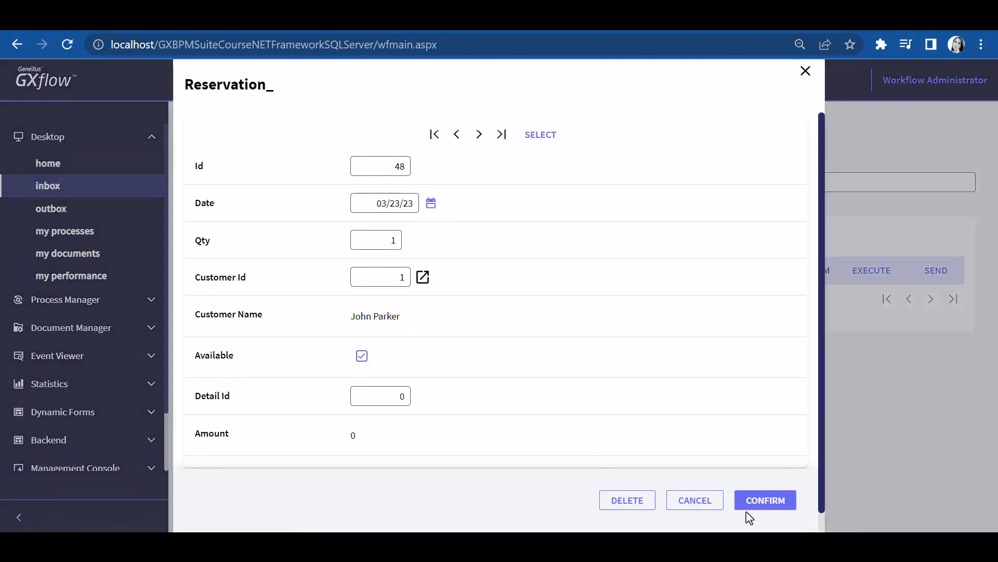
pyautogui.click(763, 503)
pyautogui.click(809, 71)
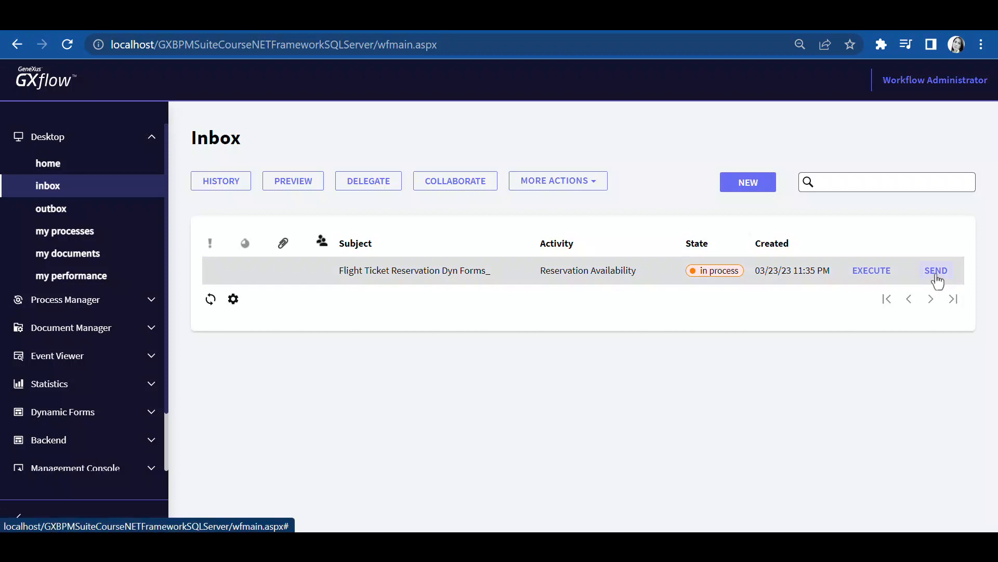
pyautogui.click(936, 276)
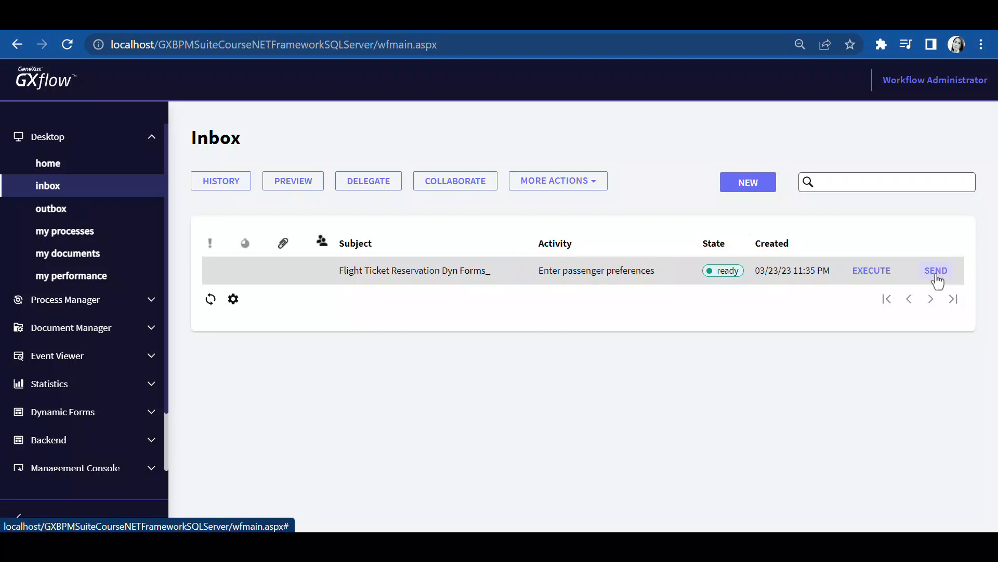
# Execute Enter passenger preferences, paste 'Vegetarian food, diet drinks' as meals considerations, and enter 15 as the passenger age
pyautogui.click(877, 271)
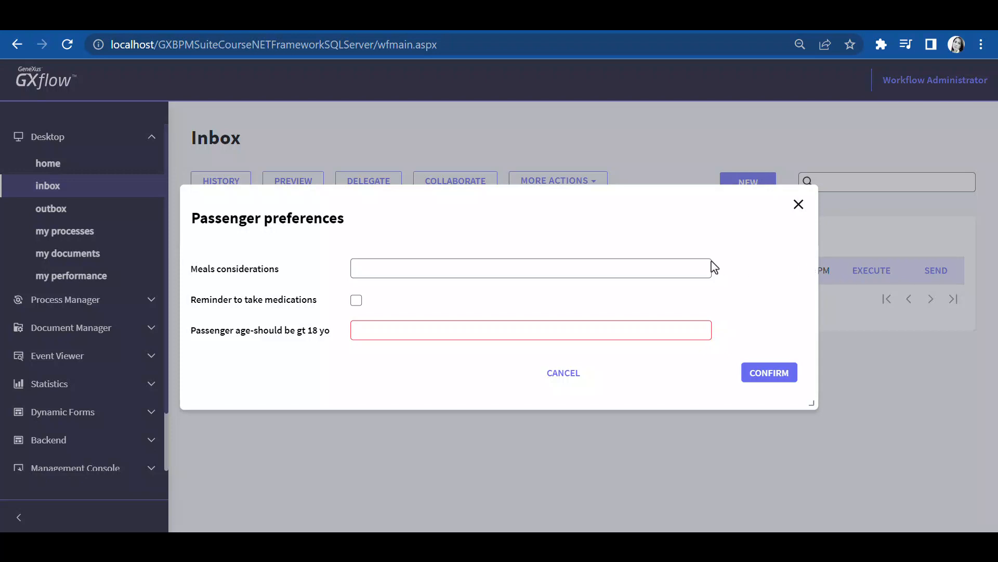
pyautogui.click(679, 268)
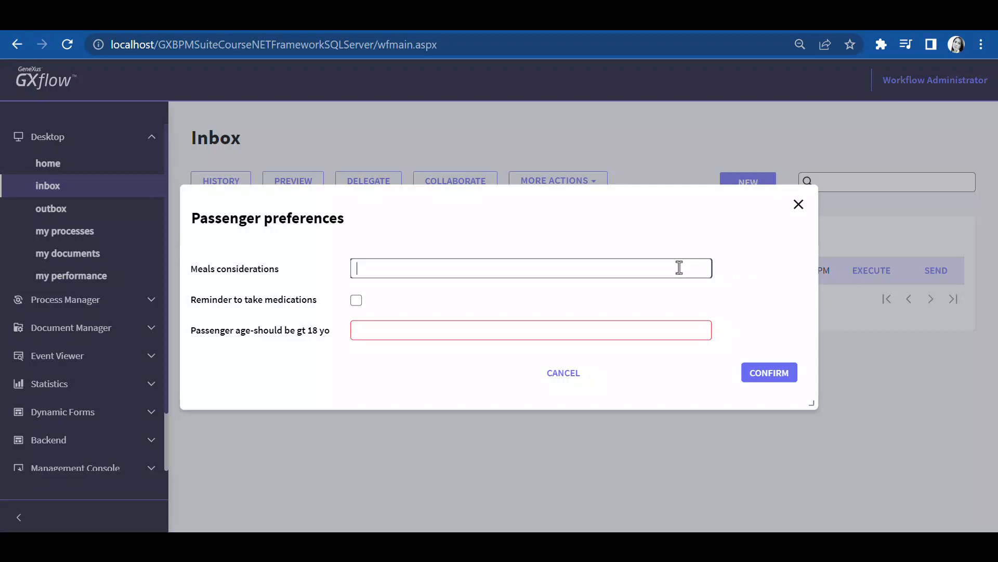
pyautogui.write('Vegetarian food, diet drinks')
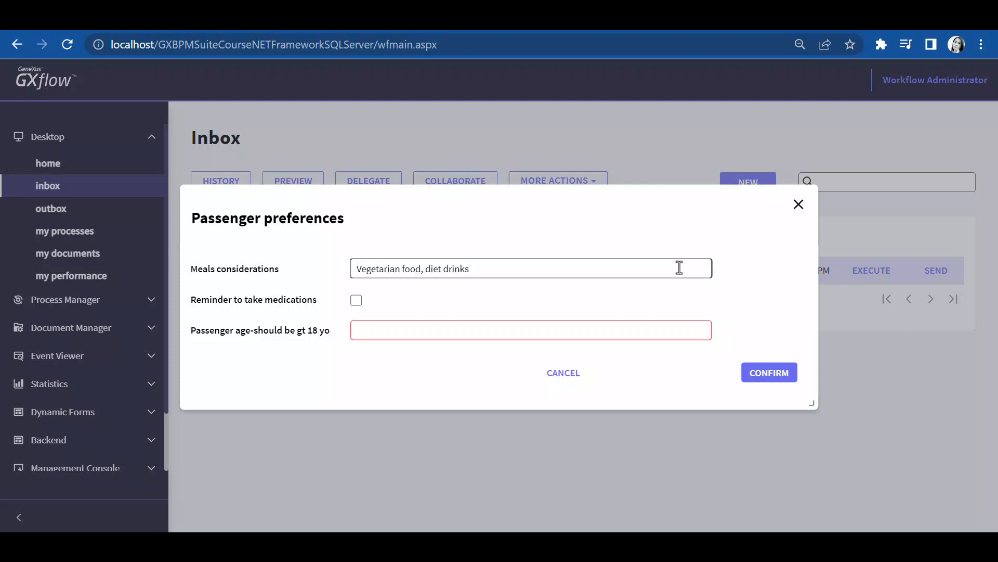
pyautogui.click(526, 328)
pyautogui.write('15')
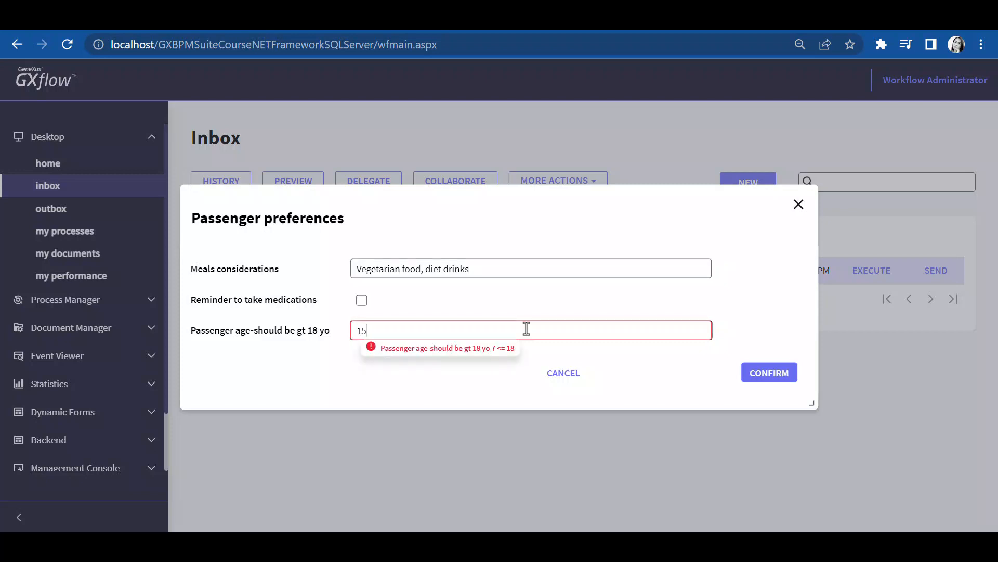
pyautogui.press('Tab')
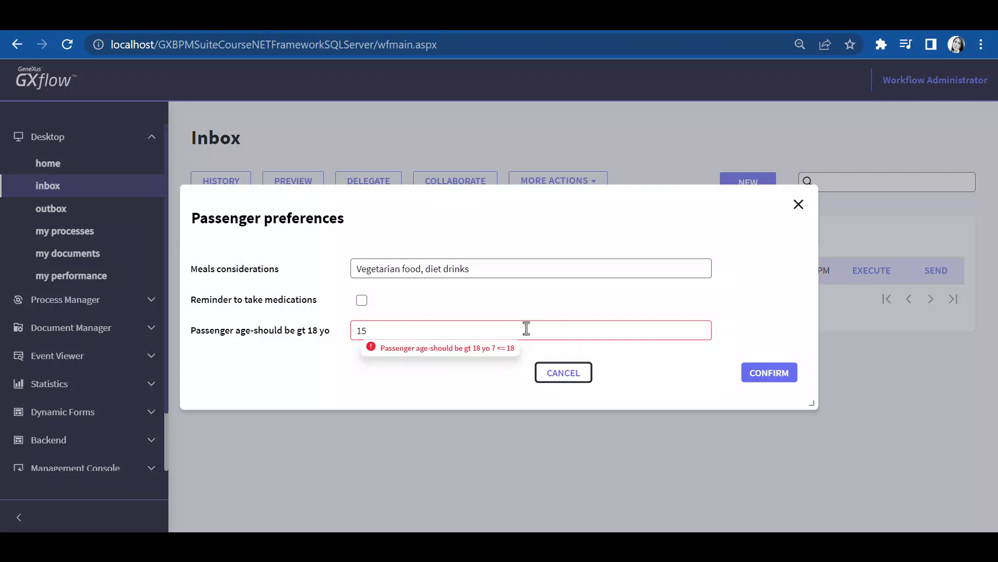
# Replace the passenger age value, confirm the Passenger preferences form, and send the task
pyautogui.click(512, 332)
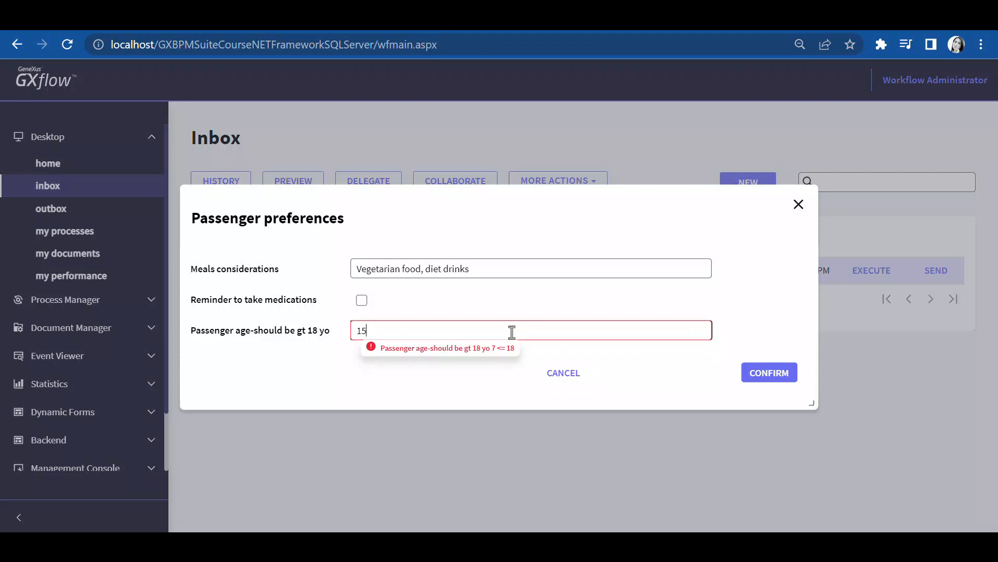
pyautogui.press('BackSpace')
pyautogui.press('BackSpace')
pyautogui.write('5')
pyautogui.click(760, 367)
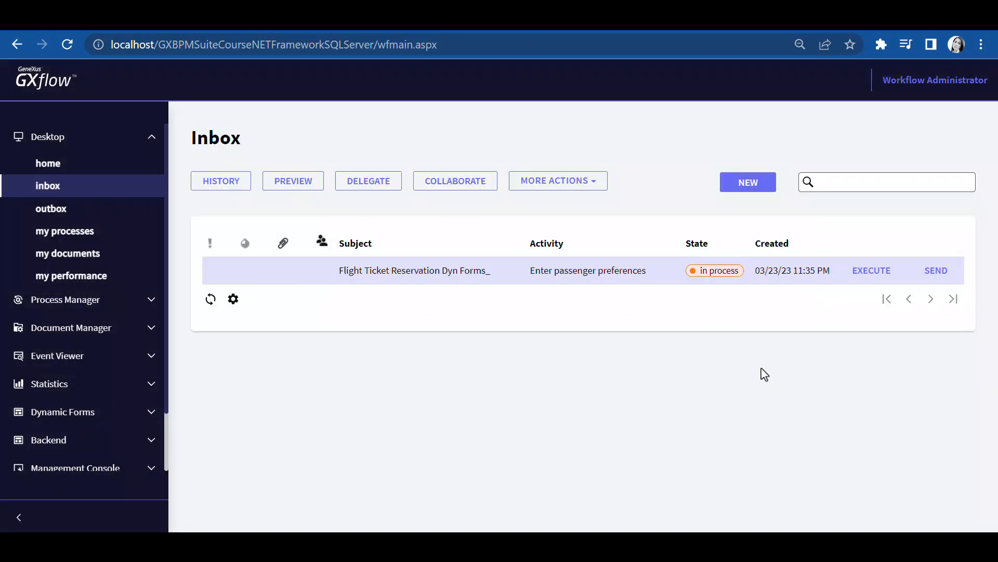
pyautogui.click(936, 271)
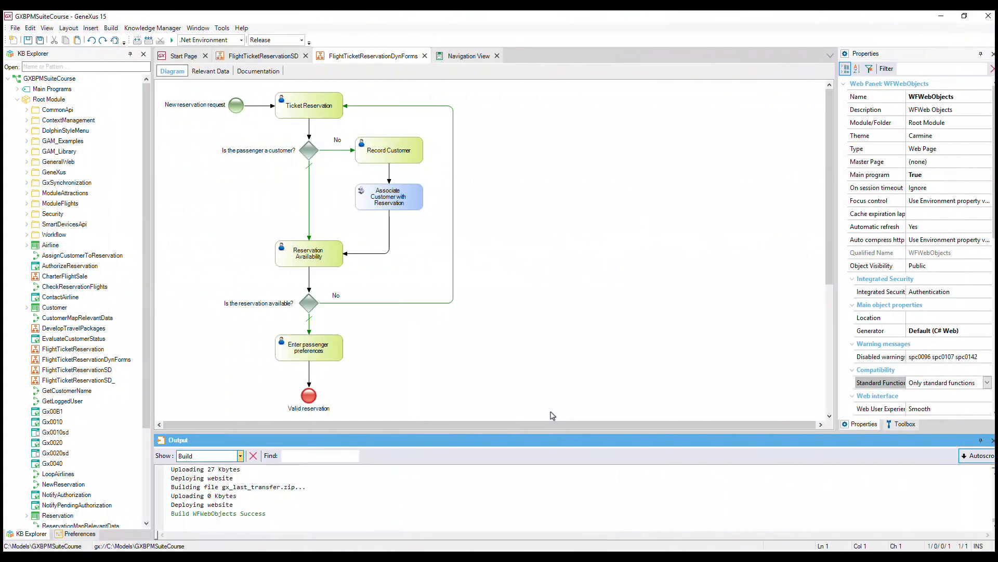
# Delete the connector between Enter passenger preferences and the Valid reservation end event
pyautogui.moveTo(308, 401); pyautogui.dragTo(310, 424)
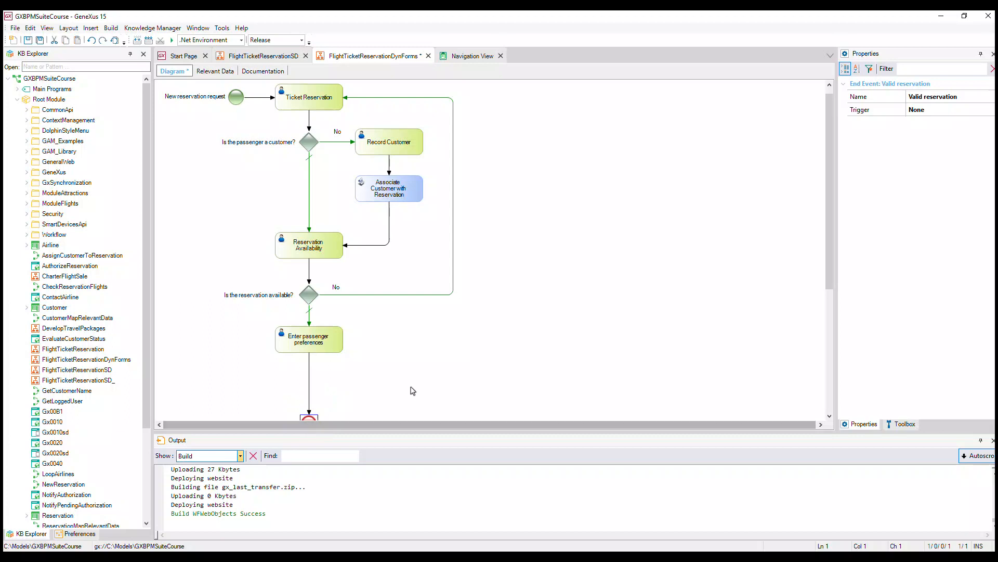
pyautogui.click(309, 384)
pyautogui.press('Delete')
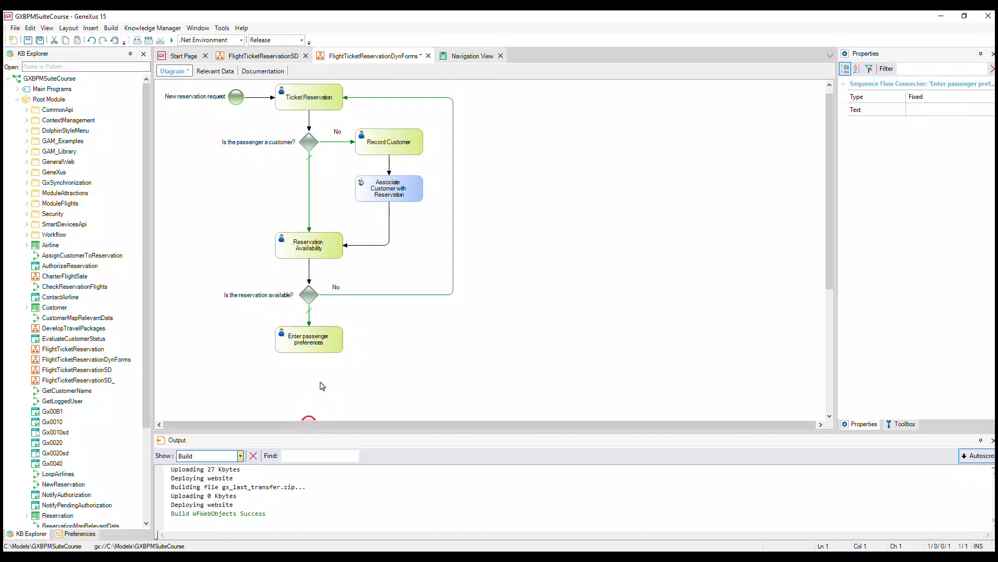
# Insert a User Task named Verify preferences between Enter passenger preferences and Valid reservation
pyautogui.click(902, 423)
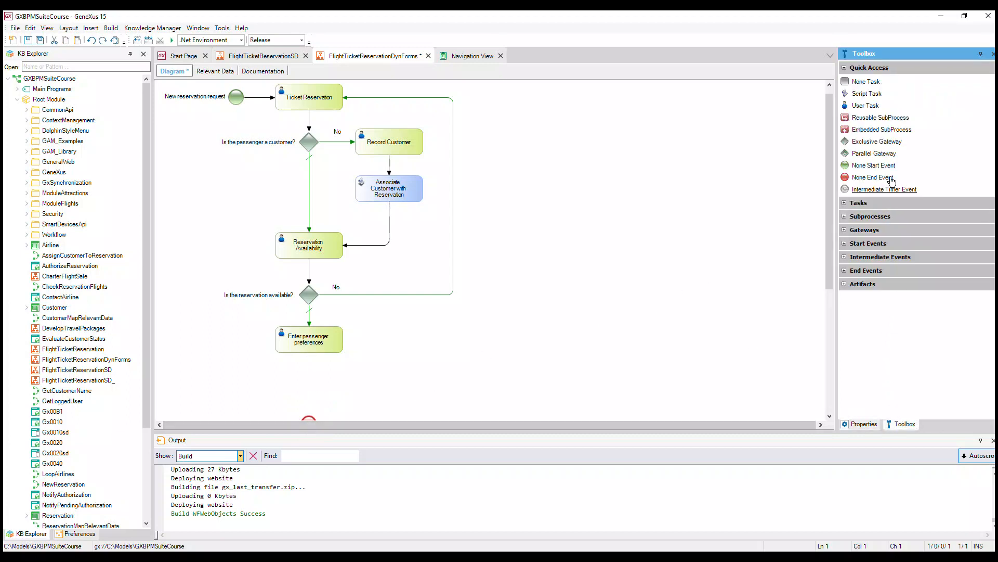
pyautogui.moveTo(869, 110); pyautogui.dragTo(305, 389)
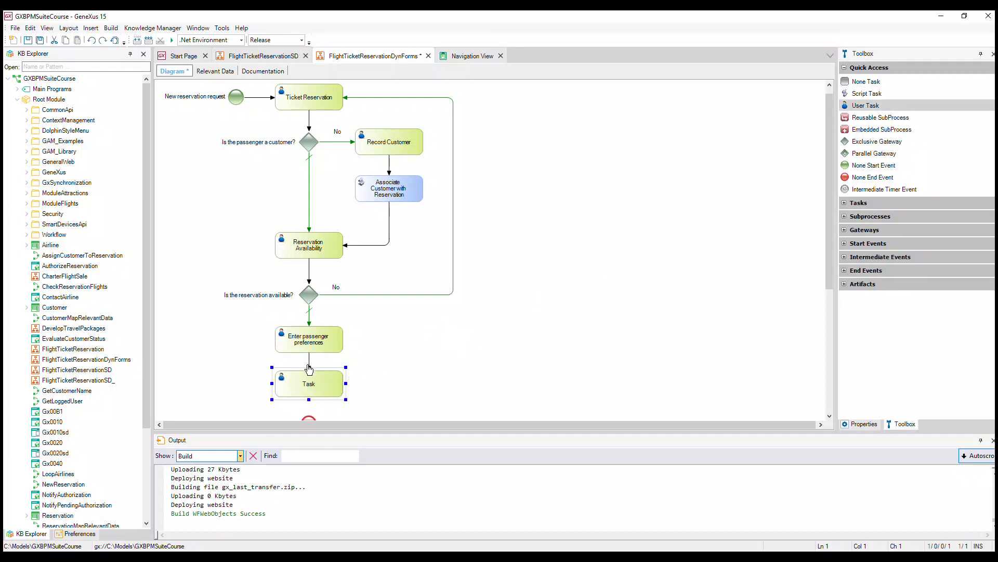
pyautogui.moveTo(309, 398); pyautogui.dragTo(309, 413)
pyautogui.scroll(-2, 400, 400)
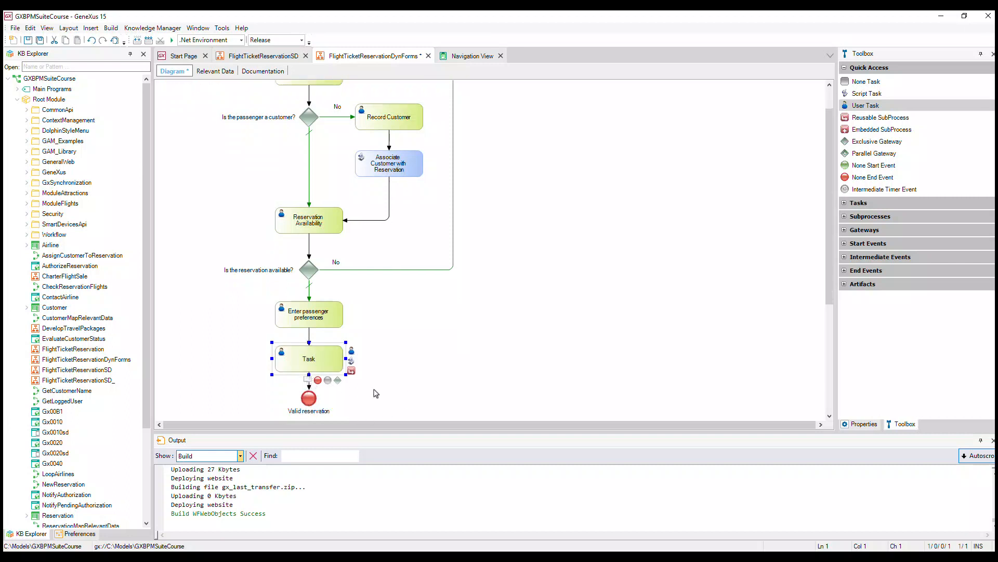
pyautogui.doubleClick(307, 361)
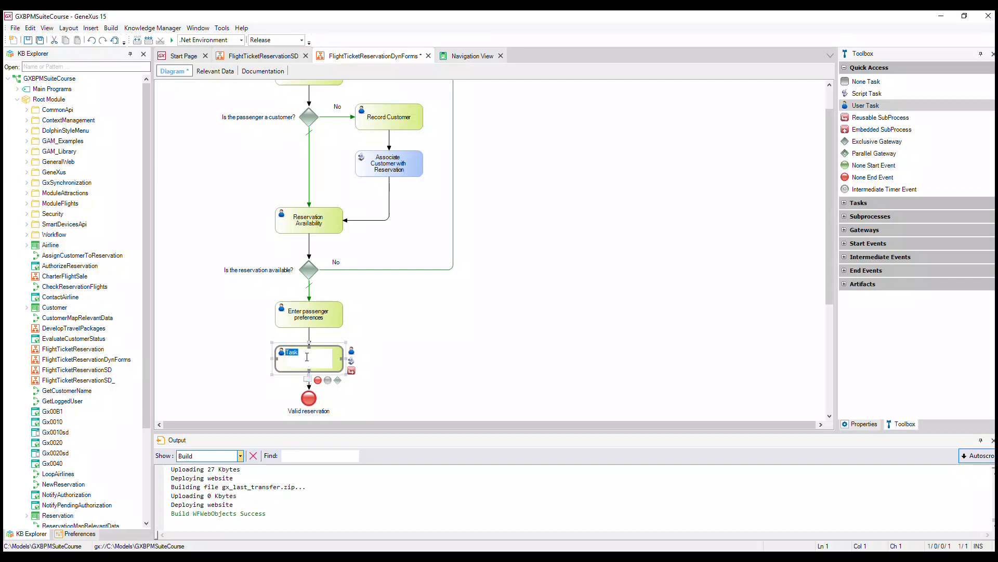
pyautogui.write('Verify preferences')
pyautogui.press('Return')
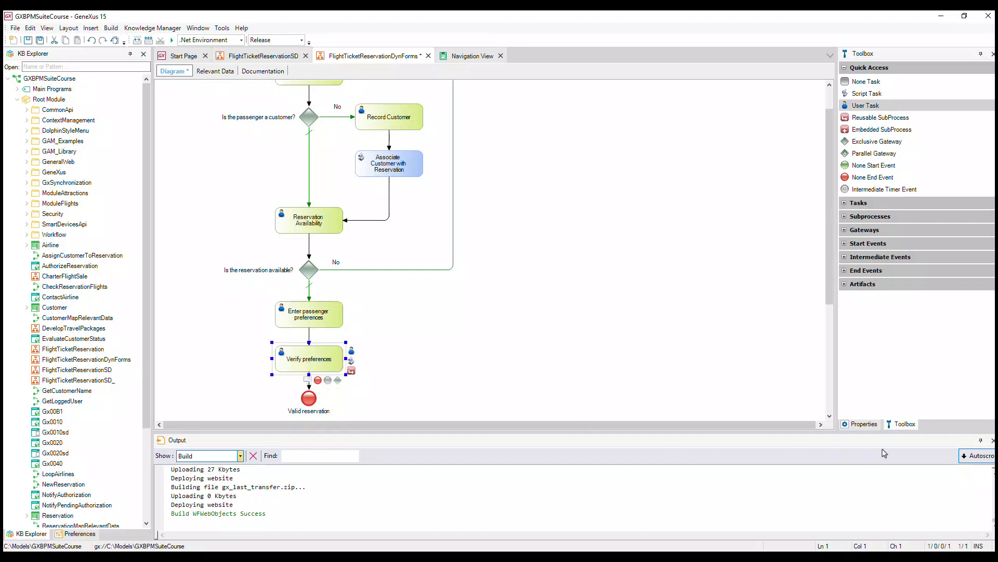
# Set the Verify preferences task's Application form to the Passenger preferences dynamic form
pyautogui.click(867, 424)
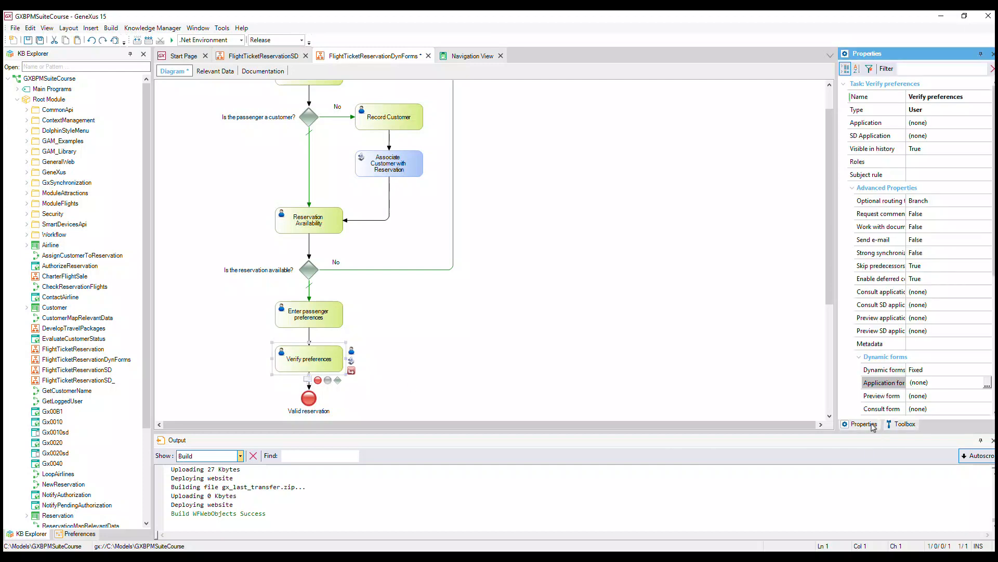
pyautogui.click(987, 383)
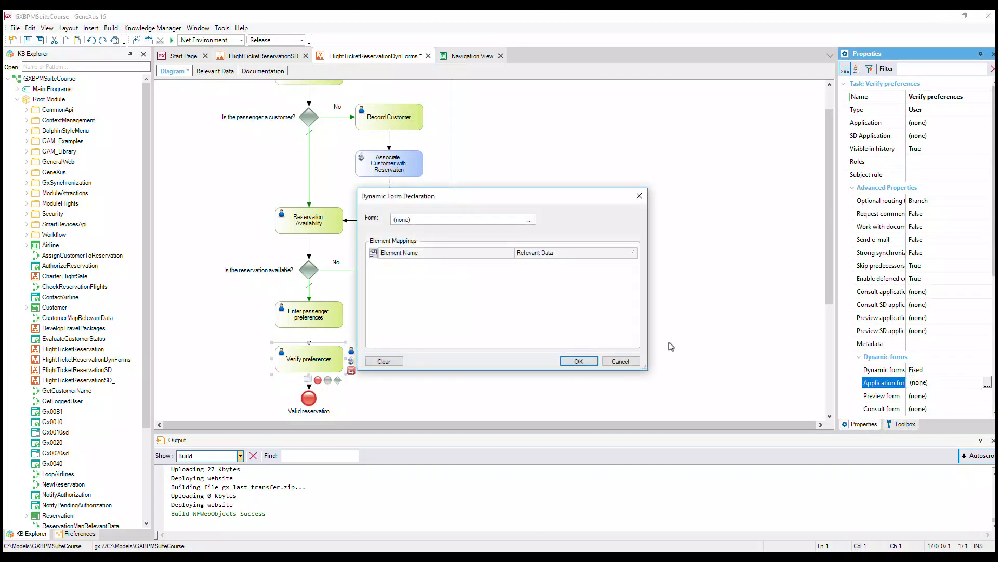
pyautogui.click(529, 219)
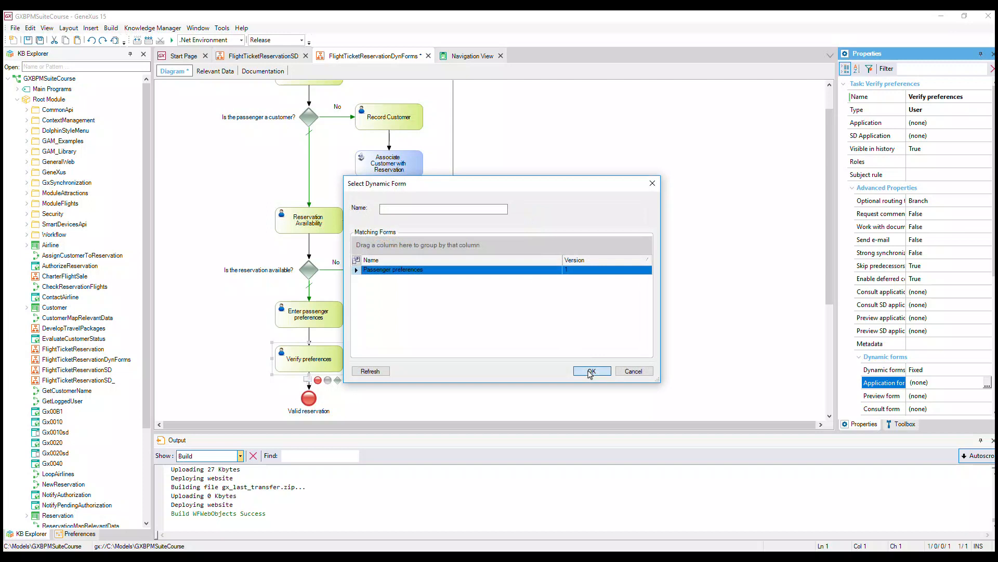
pyautogui.click(591, 371)
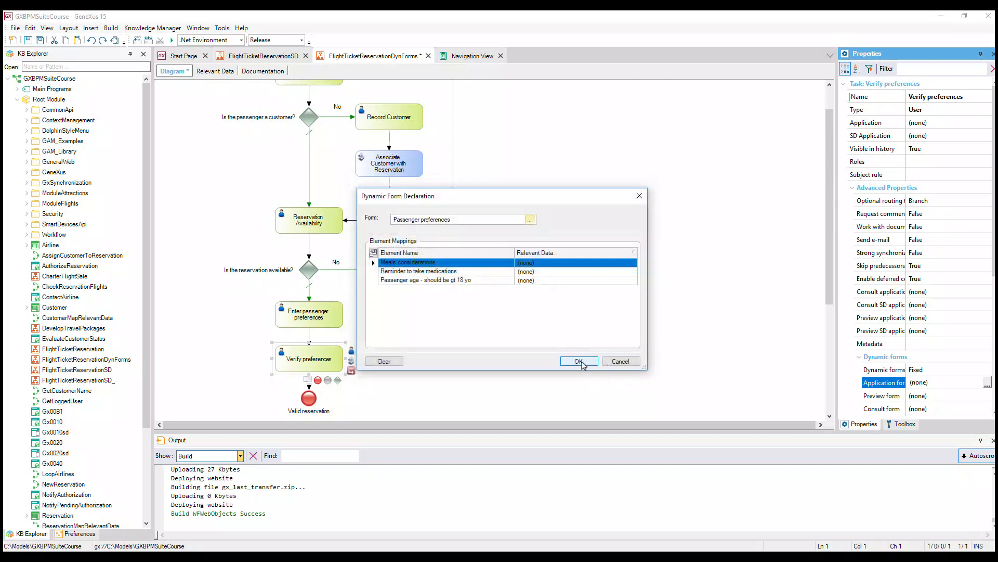
pyautogui.click(579, 362)
# Save the FlightTicketReservationDynForms diagram and run it
pyautogui.click(27, 41)
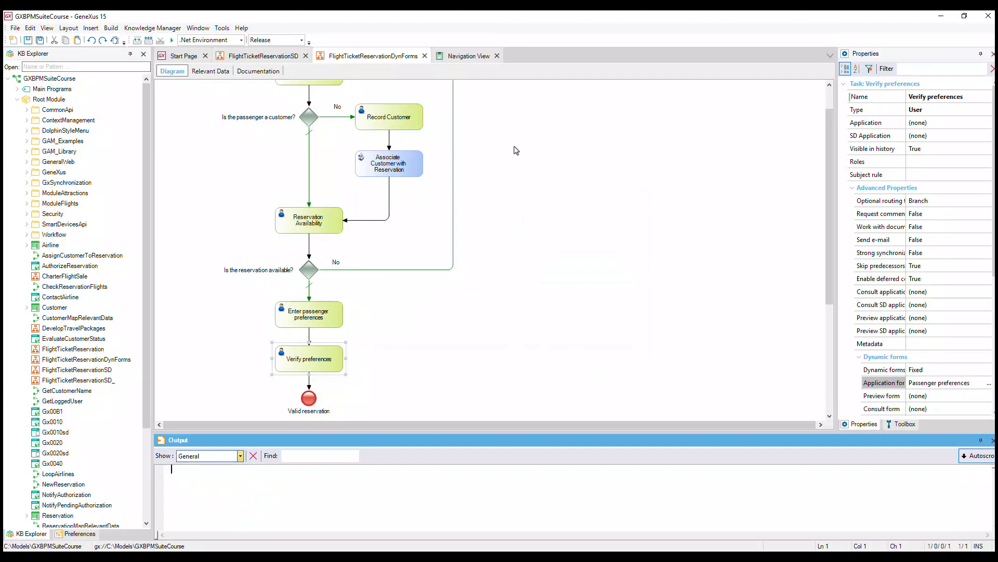
pyautogui.rightClick(383, 59)
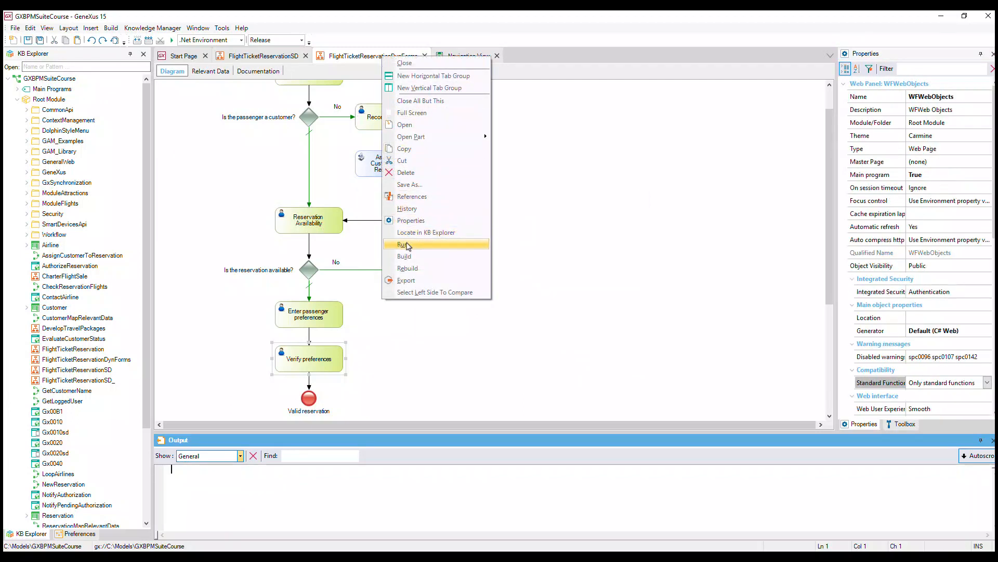
pyautogui.click(404, 245)
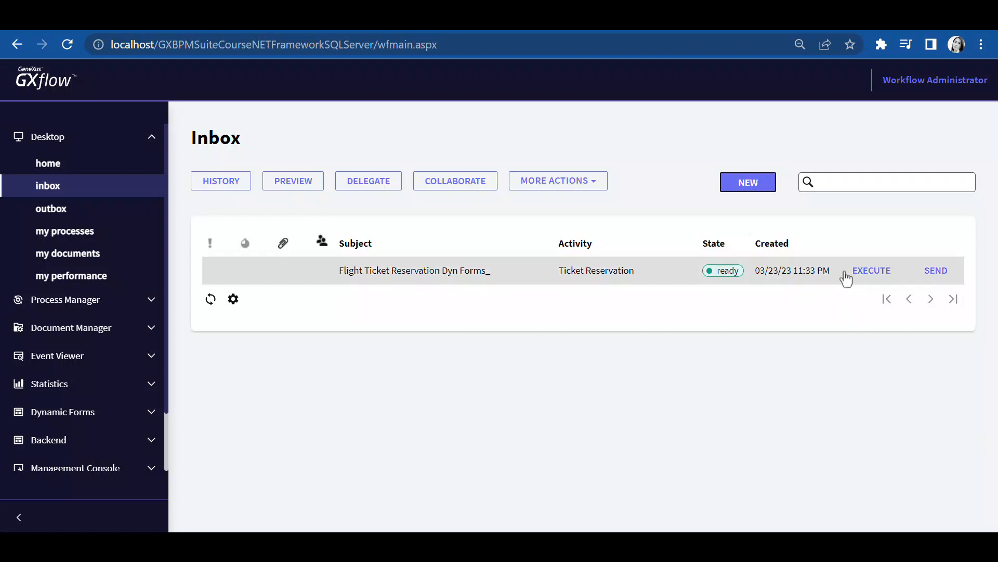
# Execute the new case's Ticket Reservation task, then execute the Enter passenger preferences task
pyautogui.click(866, 275)
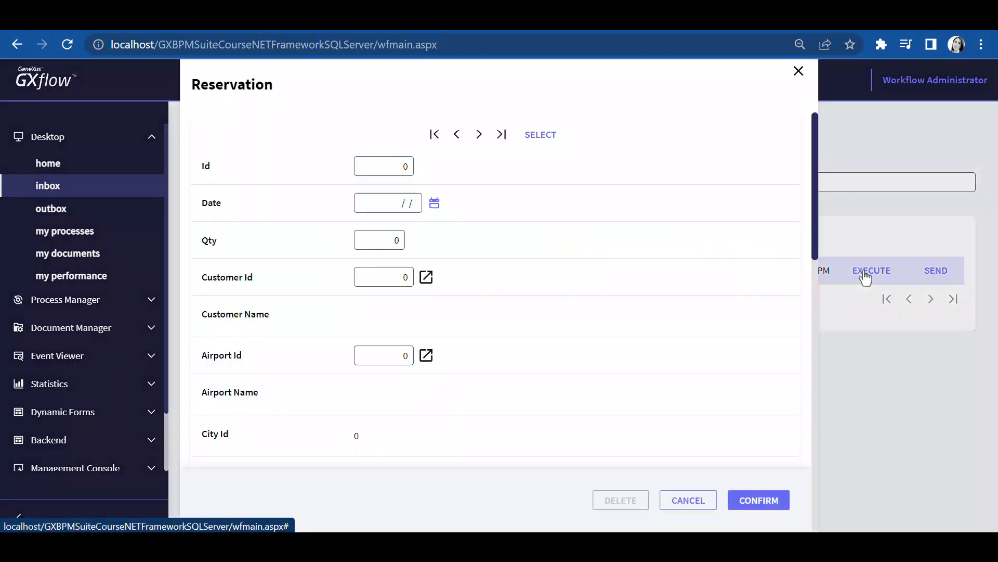
pyautogui.click(435, 203)
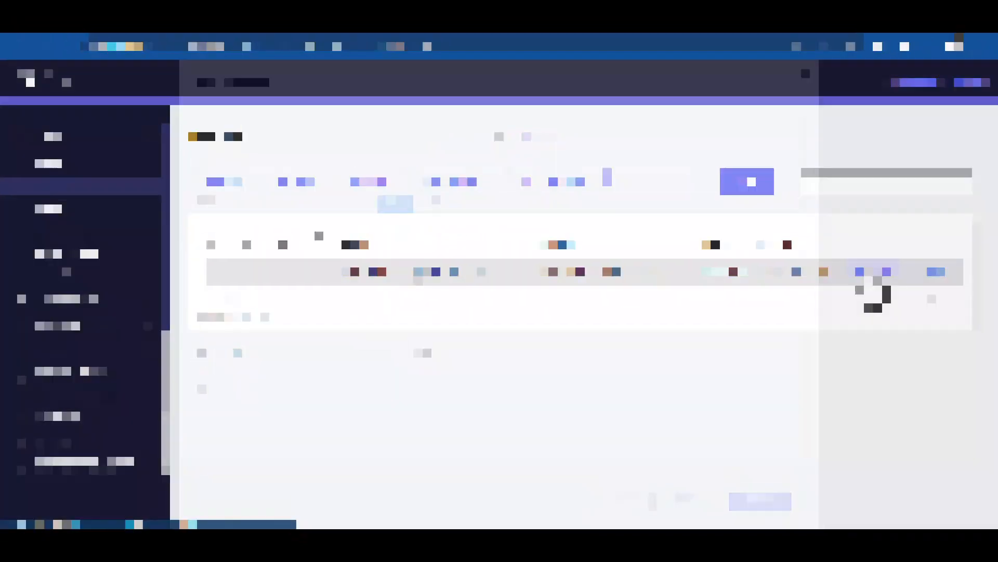
pyautogui.click(868, 275)
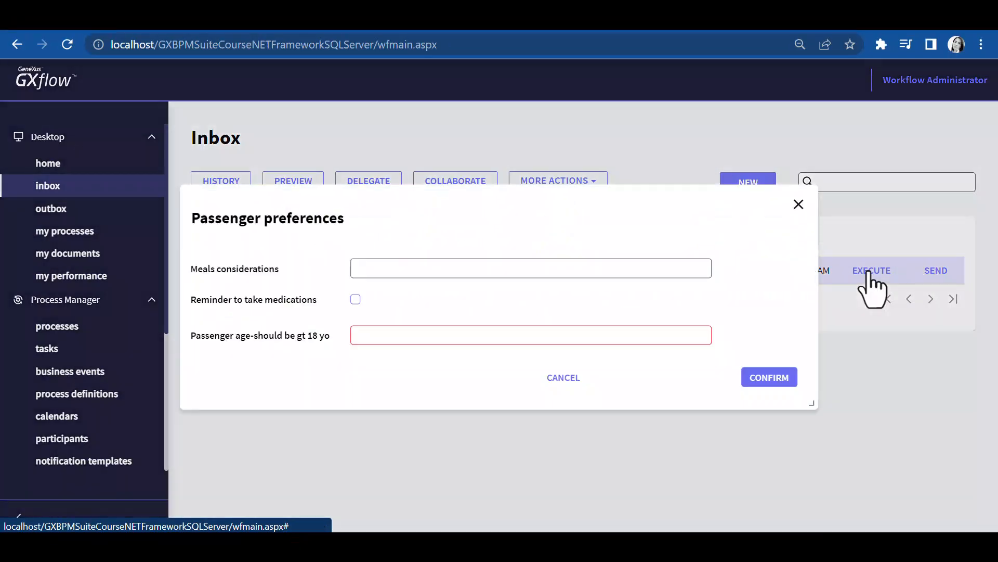
# Enter 'Celiac food' as meals considerations and 30 as passenger age, confirm, and send the task
pyautogui.click(515, 269)
pyautogui.write('Celiac food')
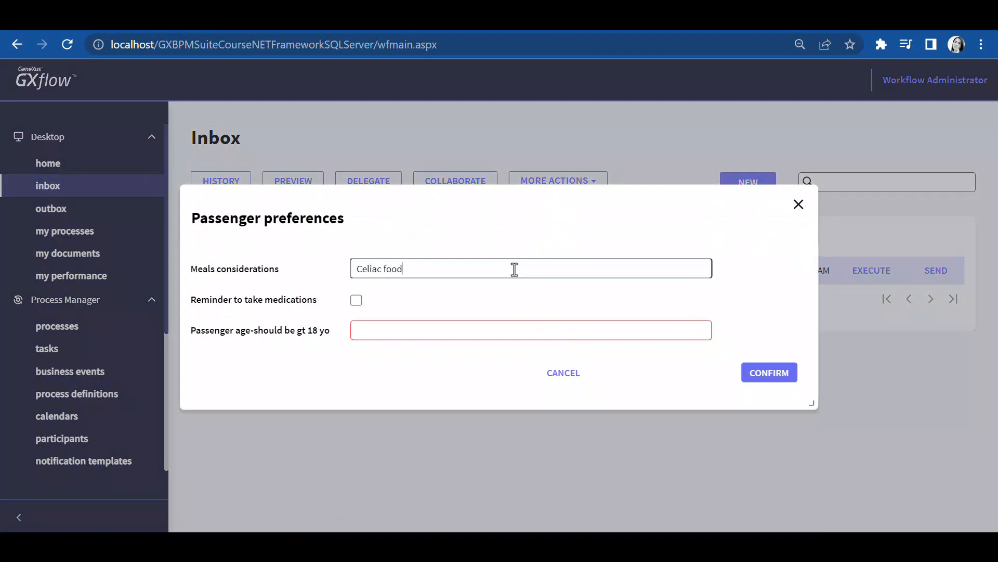
pyautogui.click(469, 330)
pyautogui.write('30')
pyautogui.press('Tab')
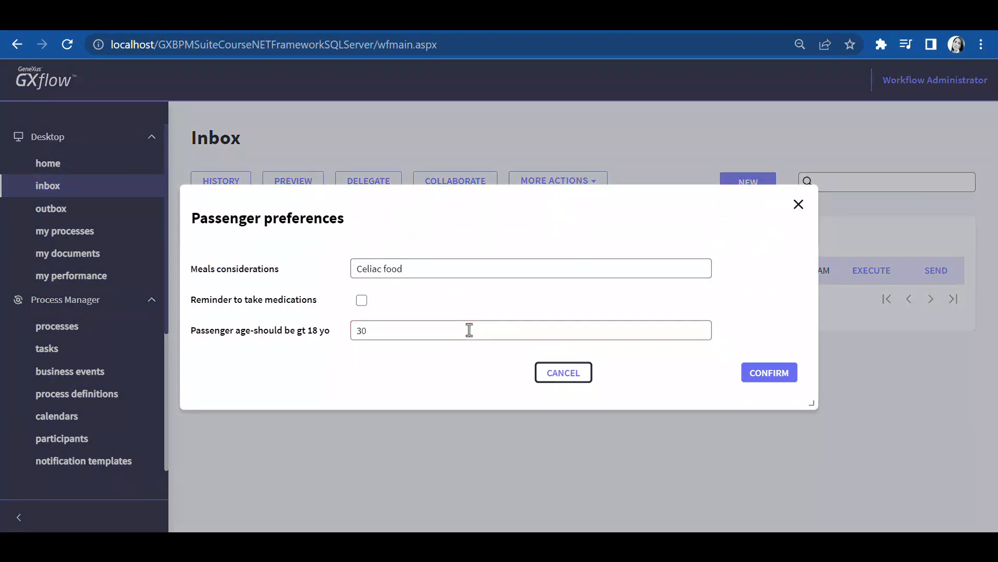
pyautogui.click(767, 371)
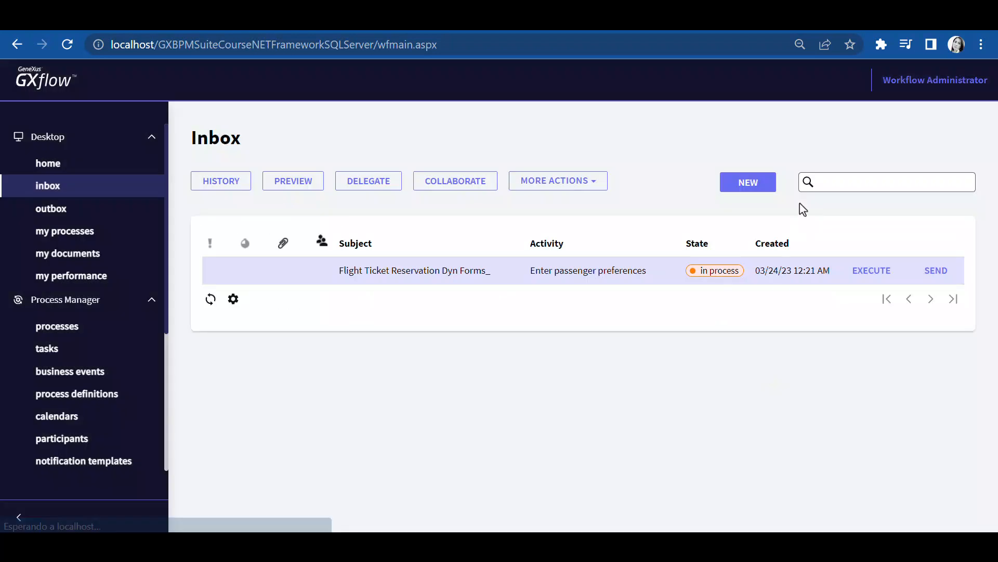
pyautogui.click(938, 272)
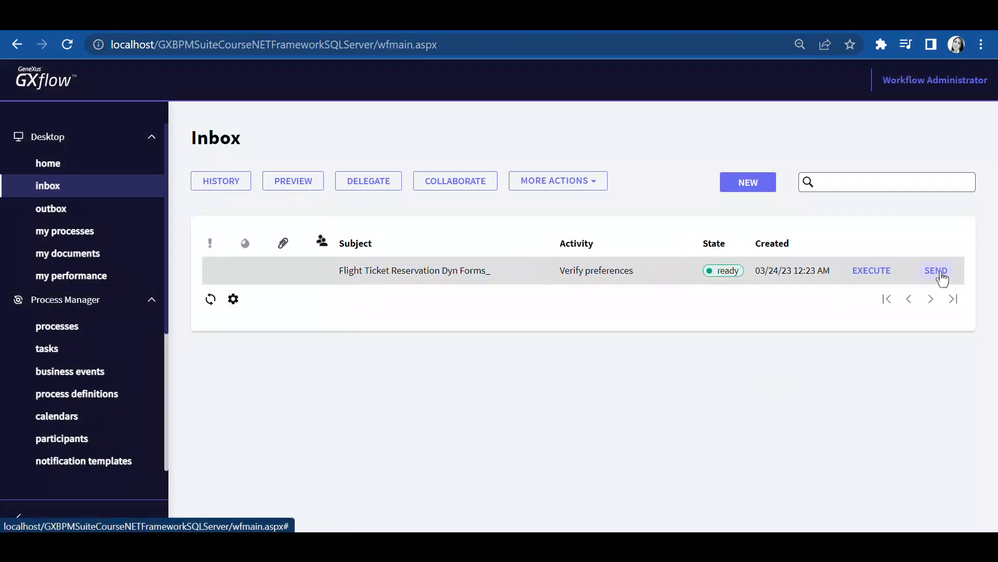
# Execute the Verify preferences task to review the passenger preferences form
pyautogui.click(871, 275)
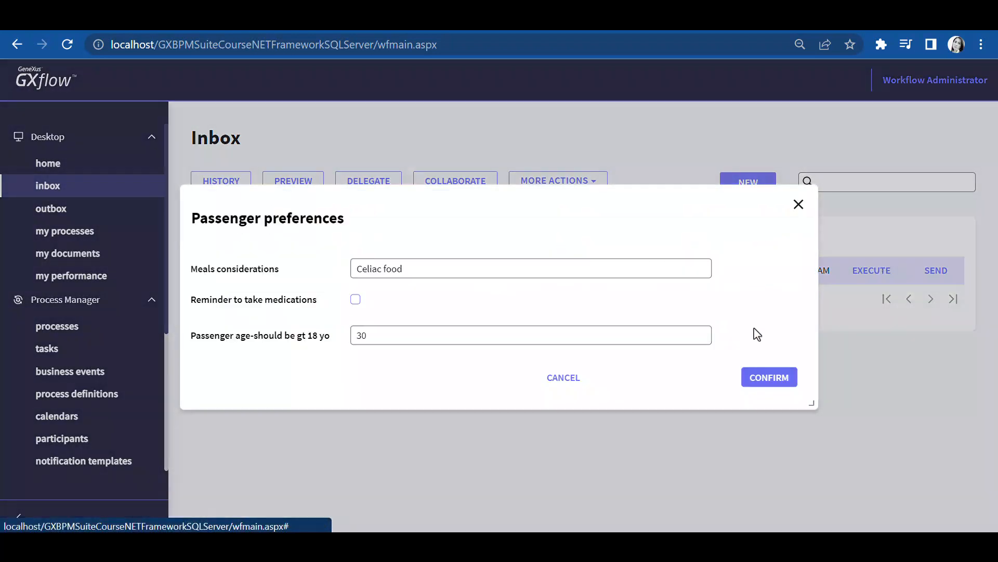